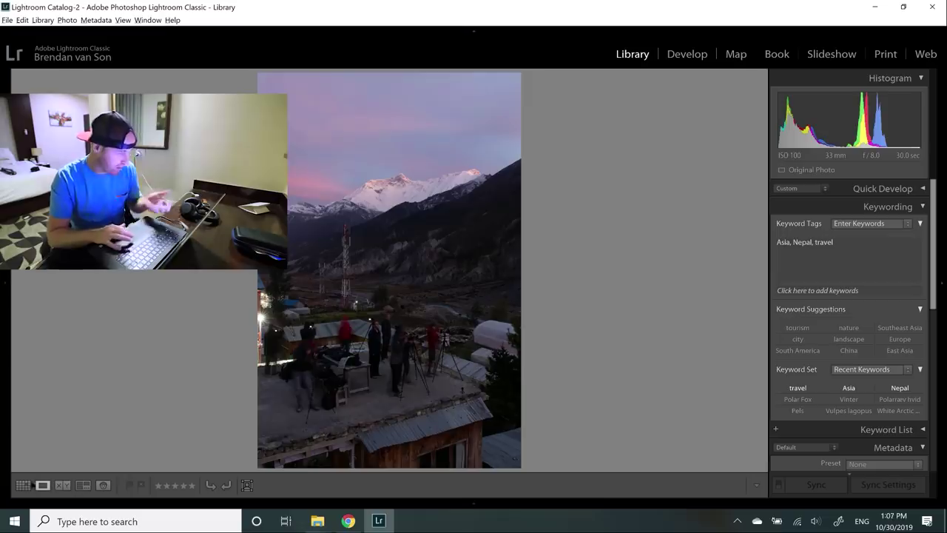
Step: Switch to Grid view, check the 2,096 CR3 files in File Explorer's Nepal 2019 folder, and return to Lightroom
key(g)
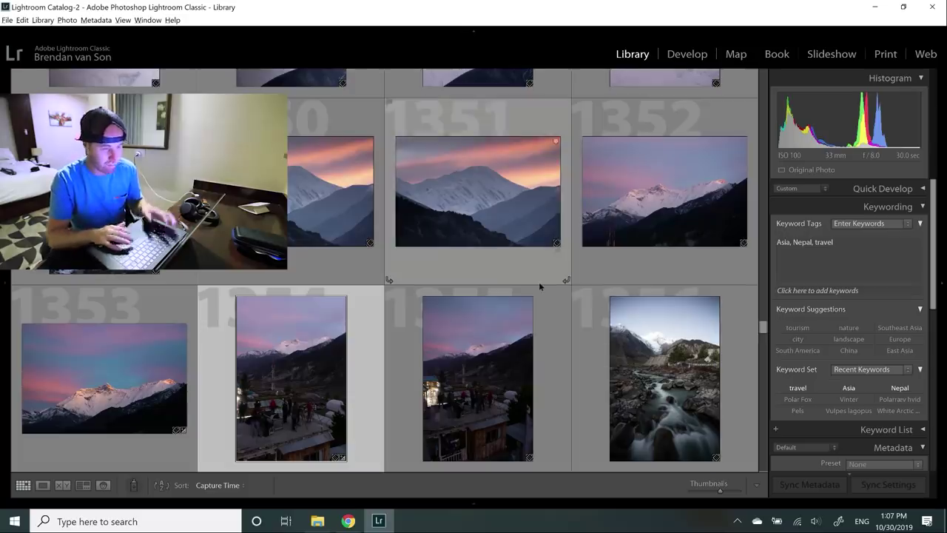
key(alt+Tab)
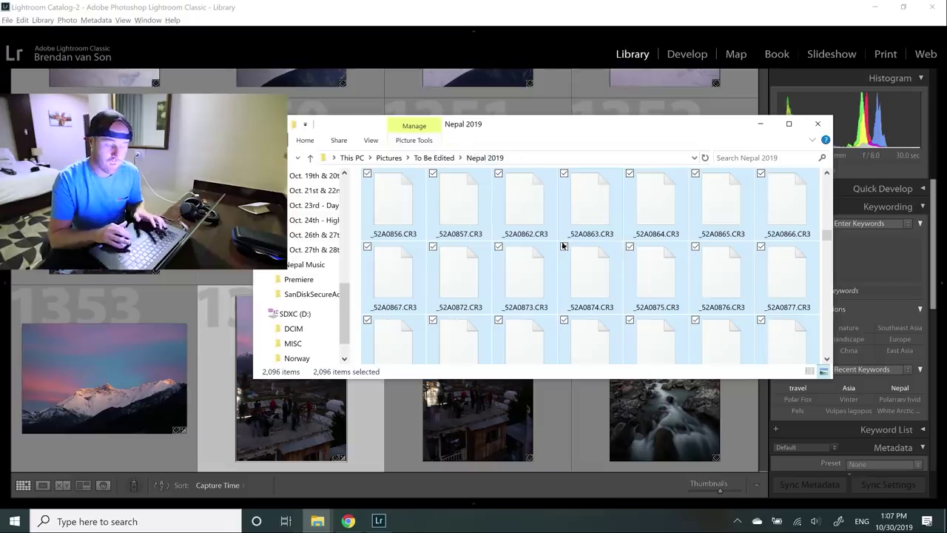
key(alt+Tab)
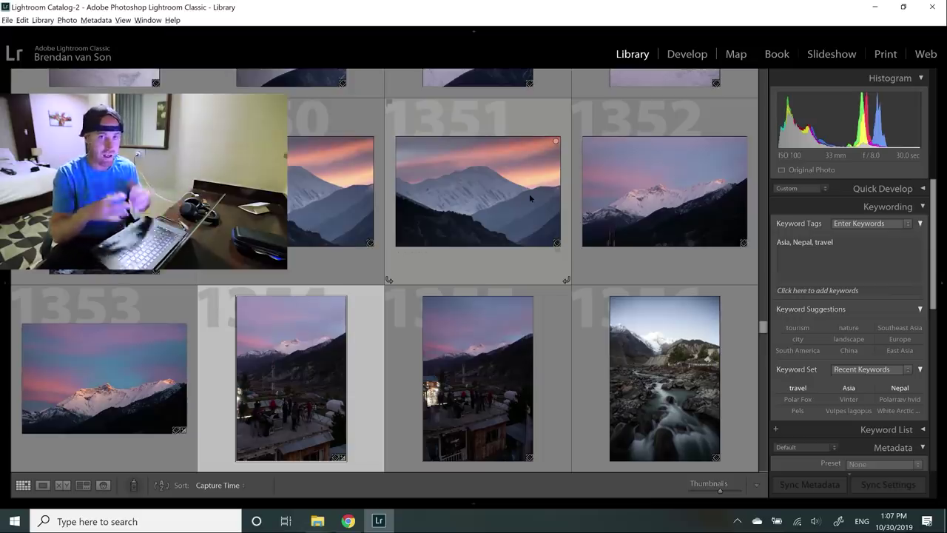
key(alt+Tab)
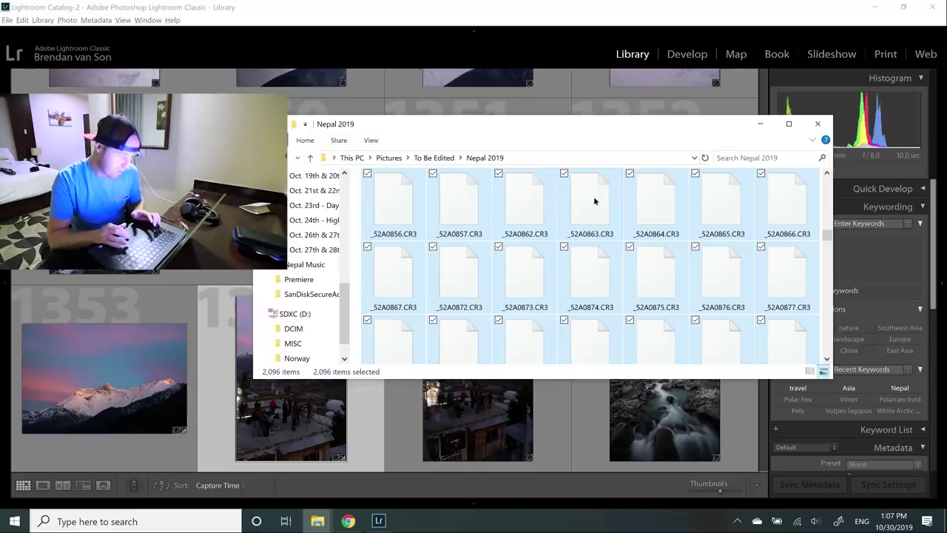
click(544, 109)
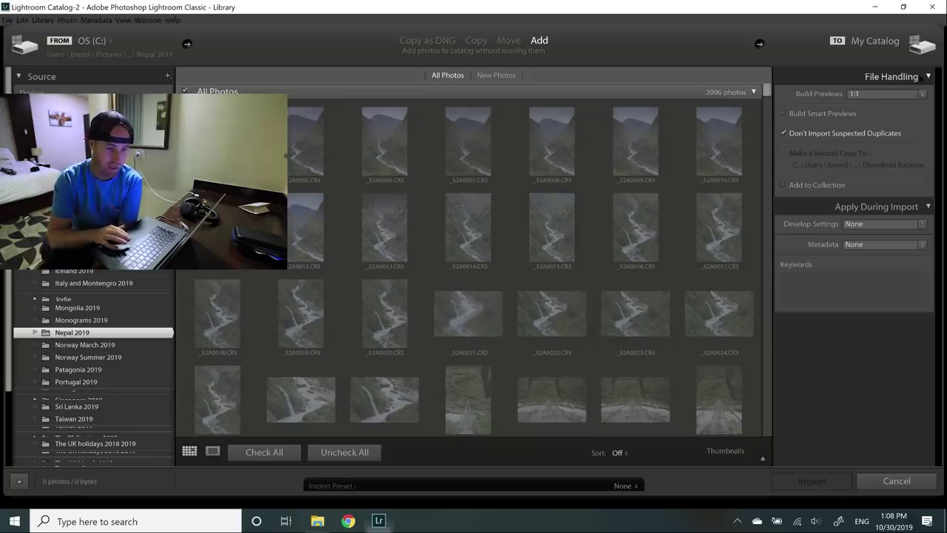
Step: Set the import's Build Previews option to 1:1 and collapse the File Handling panel
click(909, 77)
click(895, 77)
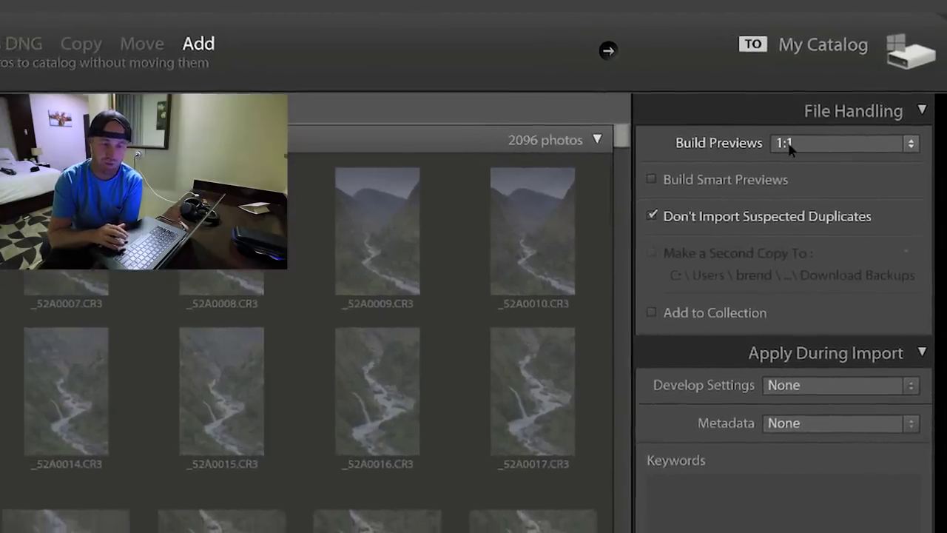
click(783, 144)
click(794, 164)
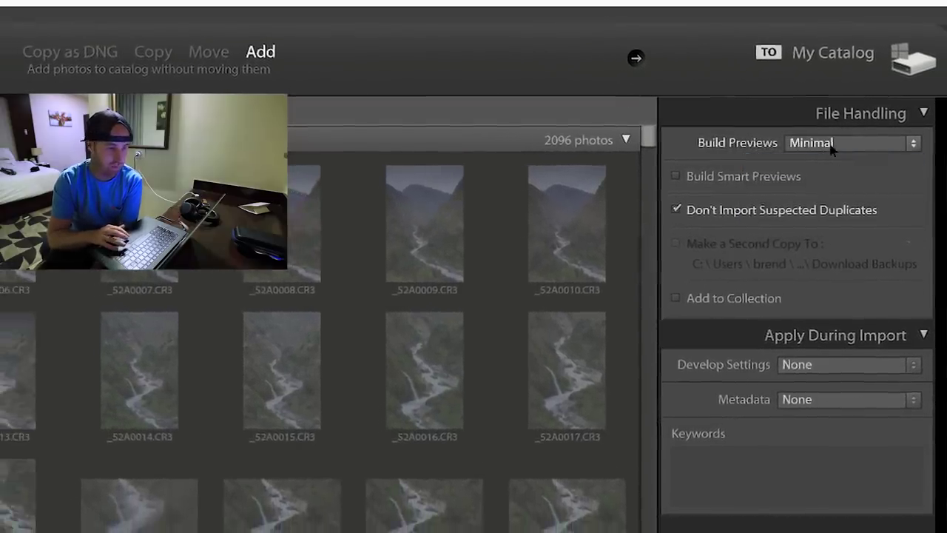
click(828, 144)
click(806, 218)
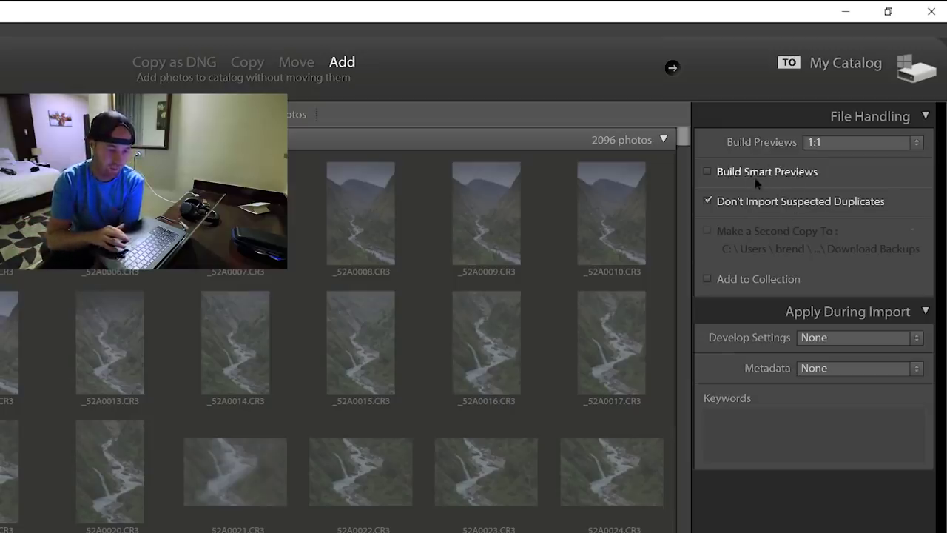
click(887, 120)
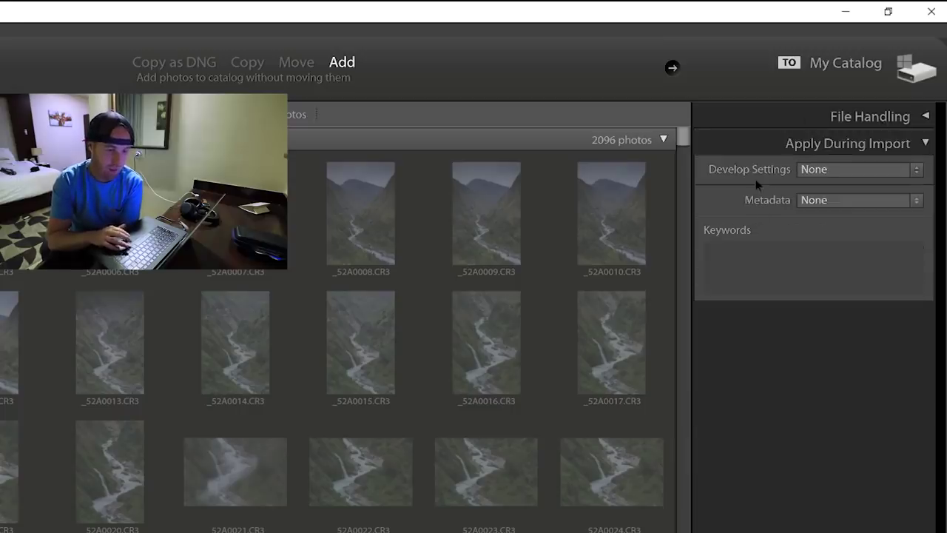
Step: Apply the User Presets > Import Preset develop setting to the import
click(831, 171)
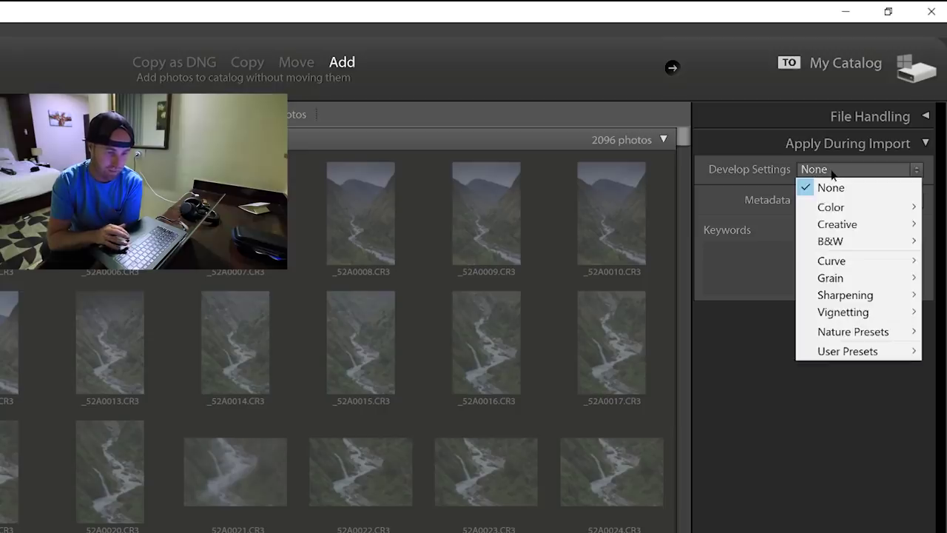
mouse_move(830, 354)
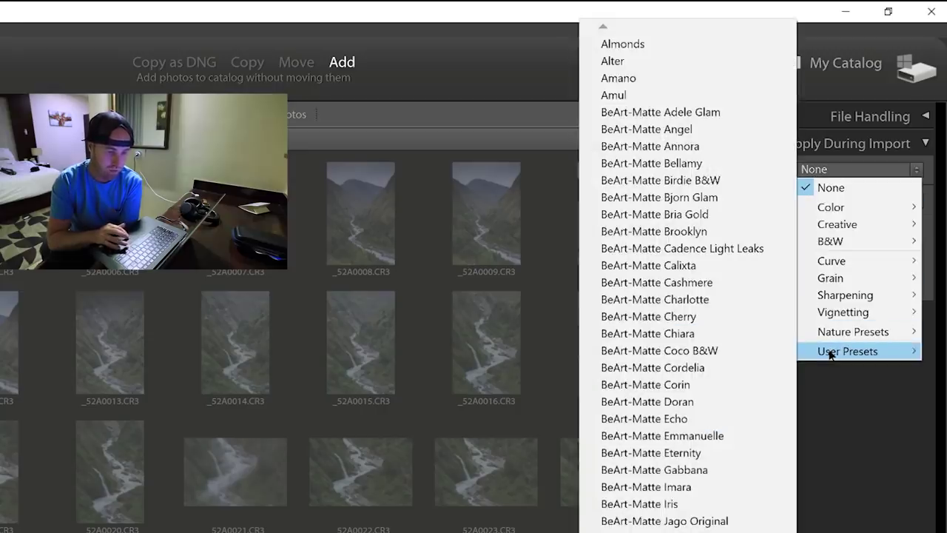
scroll(706, 291, down, 8)
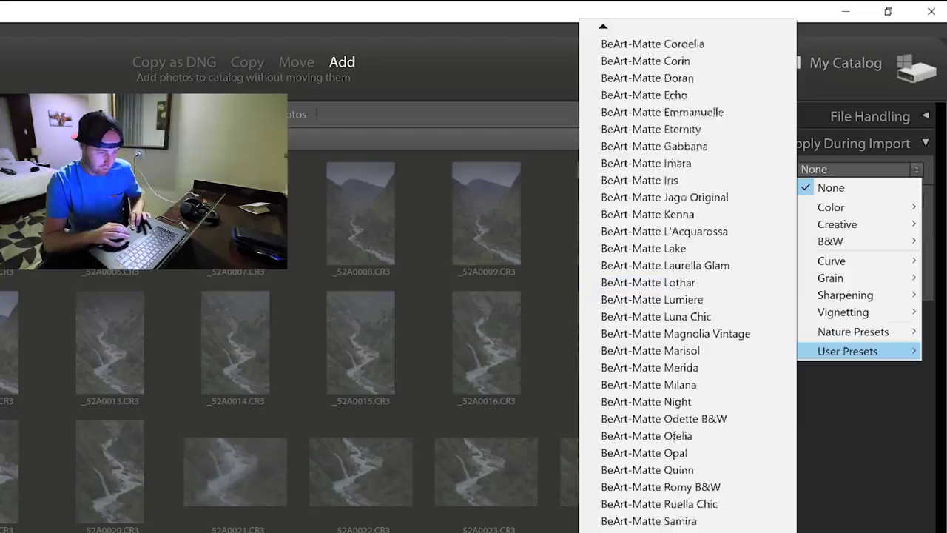
scroll(707, 291, down, 5)
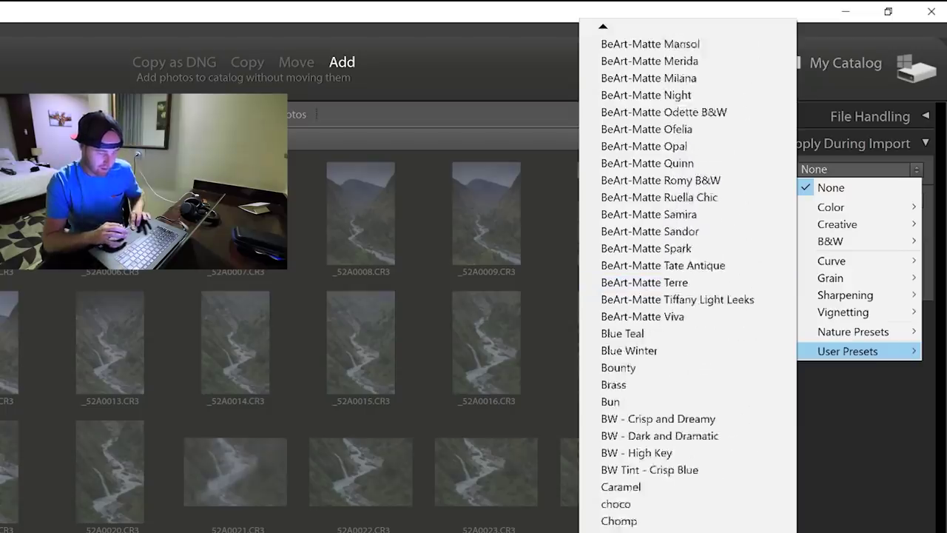
scroll(644, 391, down, 7)
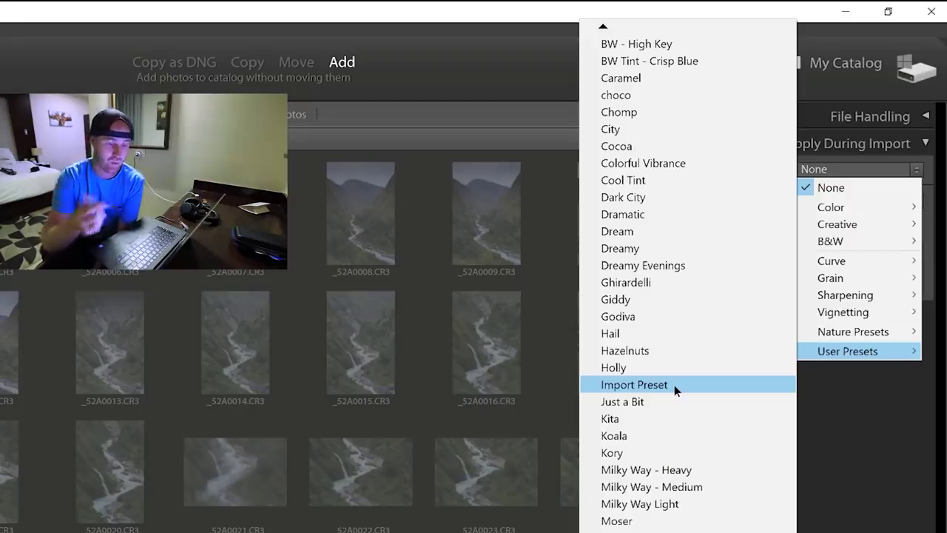
click(674, 385)
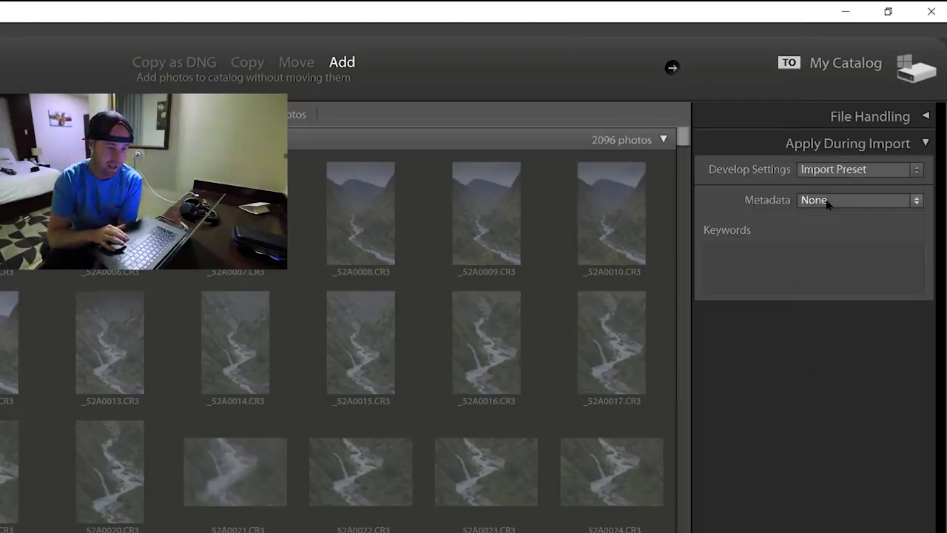
Step: Add the keywords Nepal, Travel, Asia and start the import
click(765, 263)
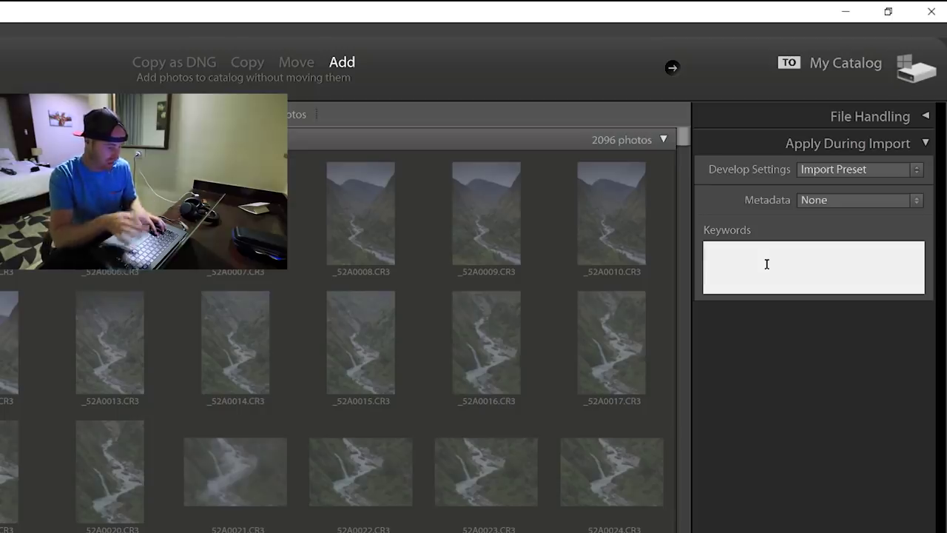
text(Ne)
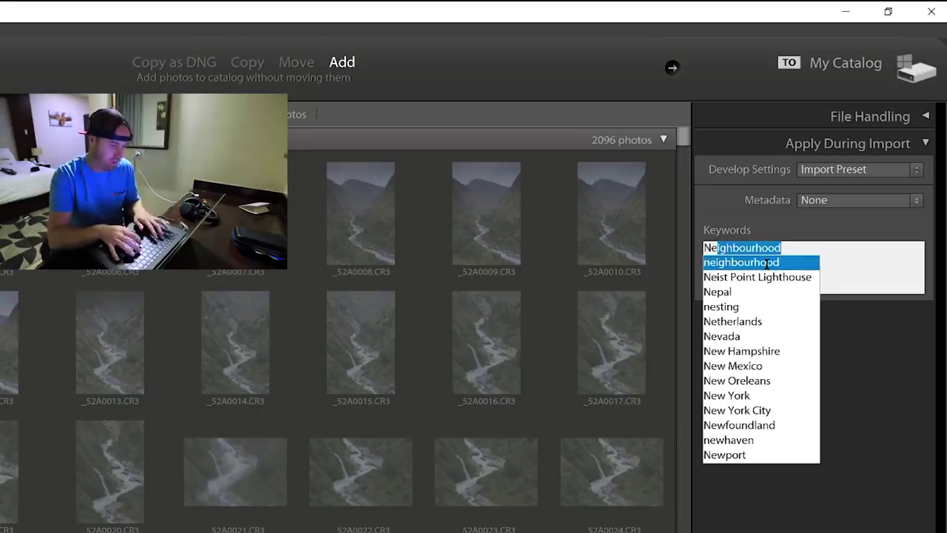
text(pal, An)
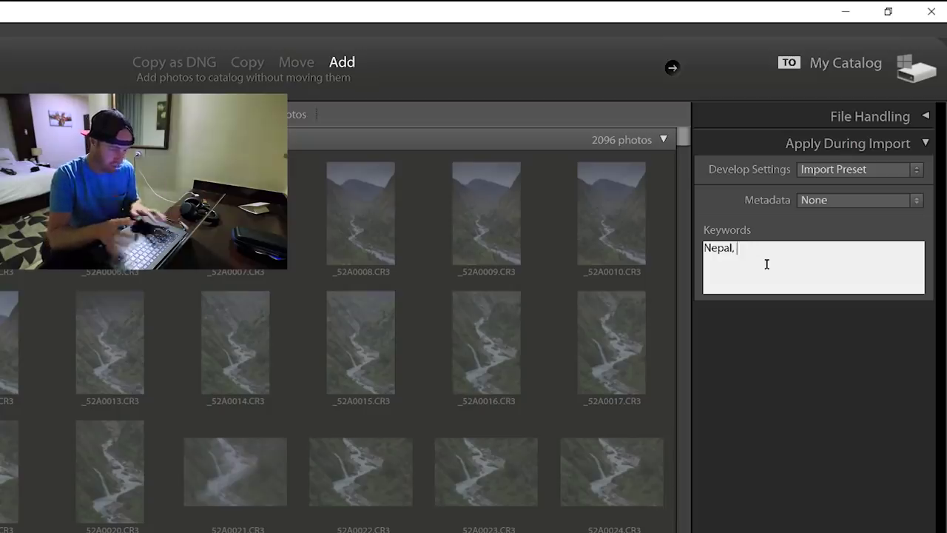
text(Trav)
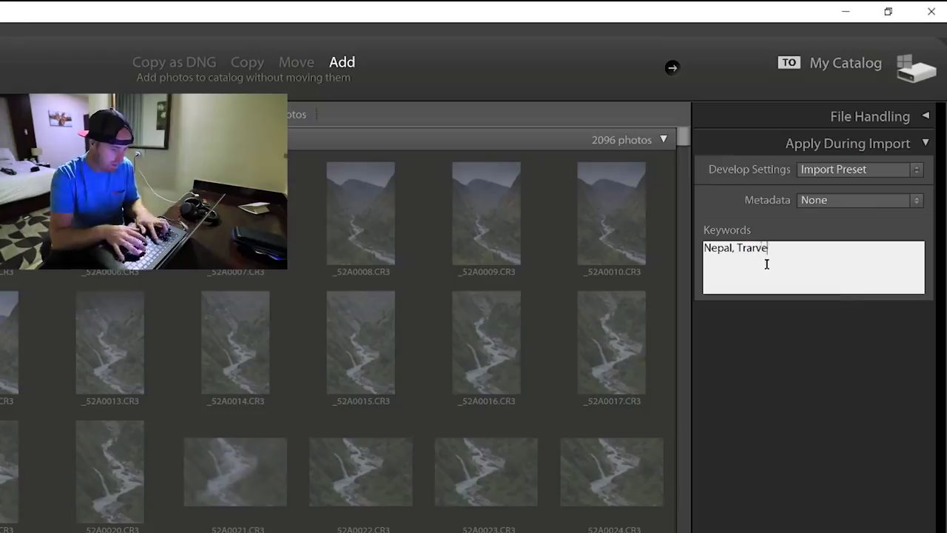
text(el, as)
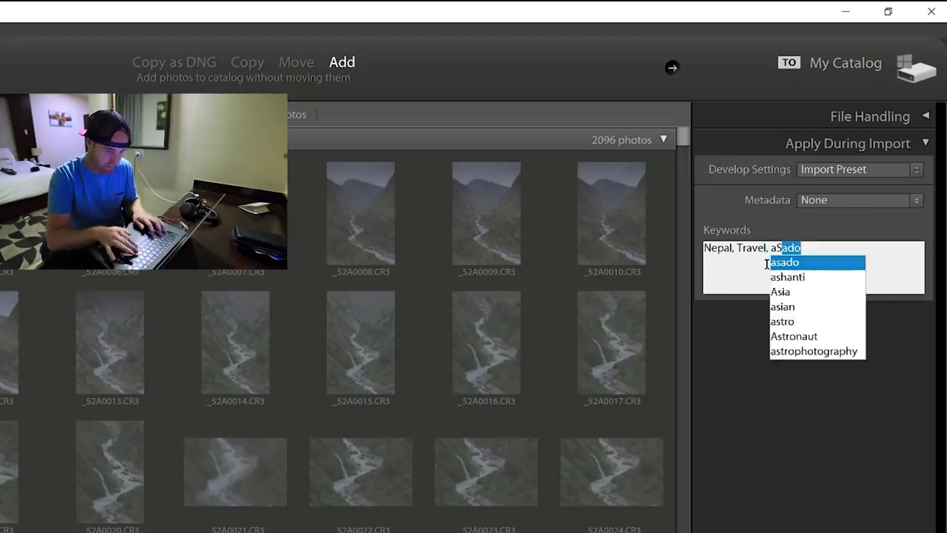
key(BackSpace)
key(BackSpace)
text(ASIA)
key(BackSpace)
key(BackSpace)
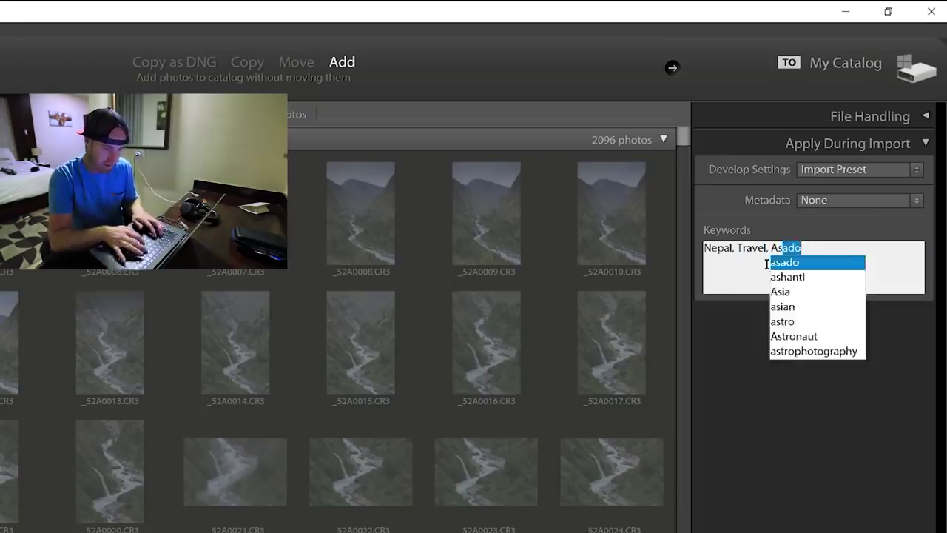
text(ia,)
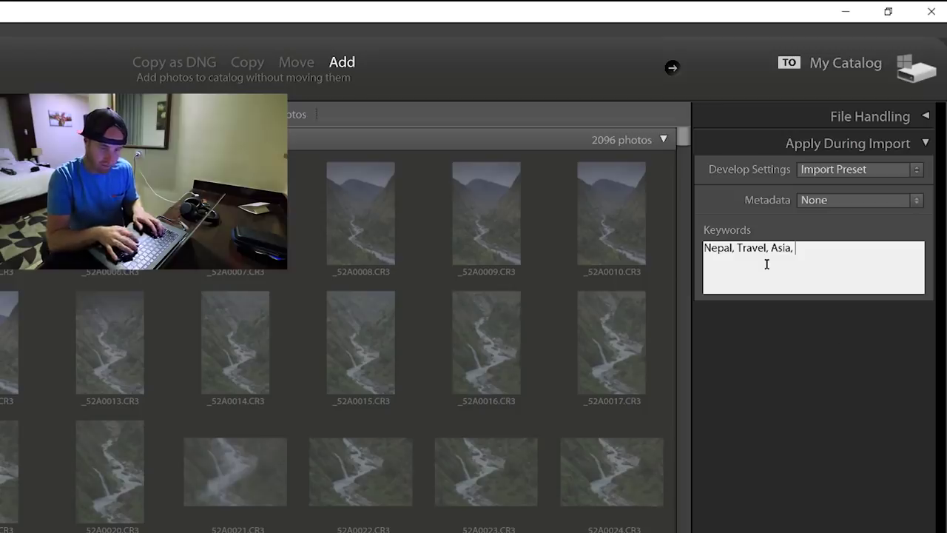
click(829, 387)
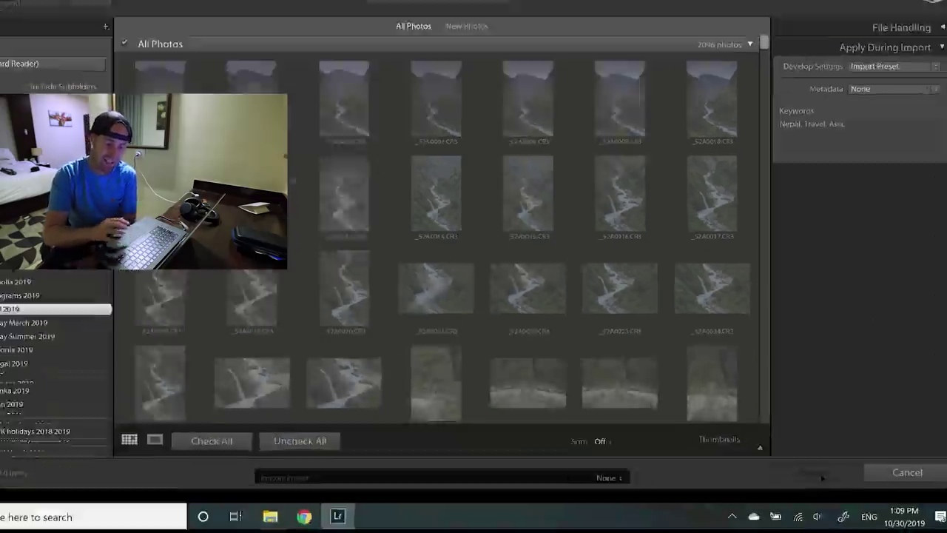
click(818, 469)
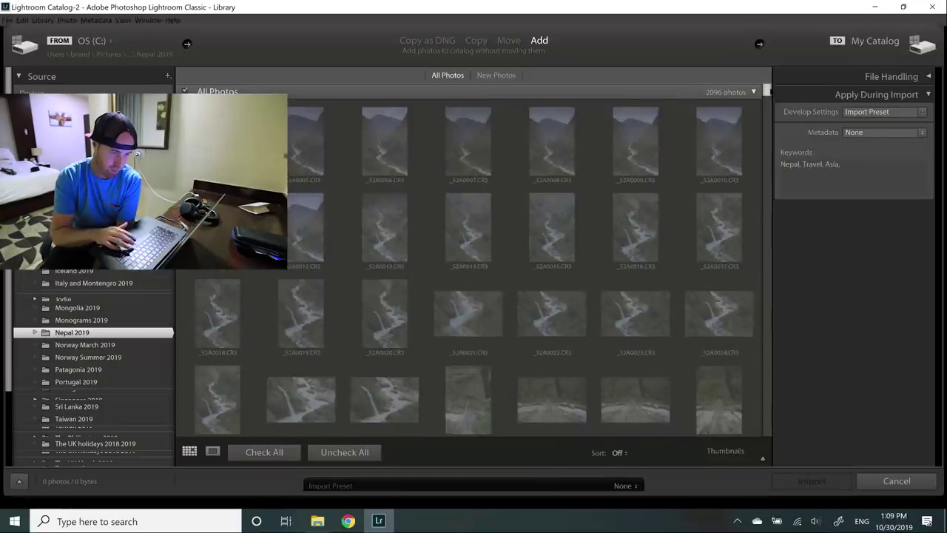
Step: Return to the Library grid and browse the imported Kathmandu photos tagged Asia, Nepal and travel
drag(766, 92, 766, 418)
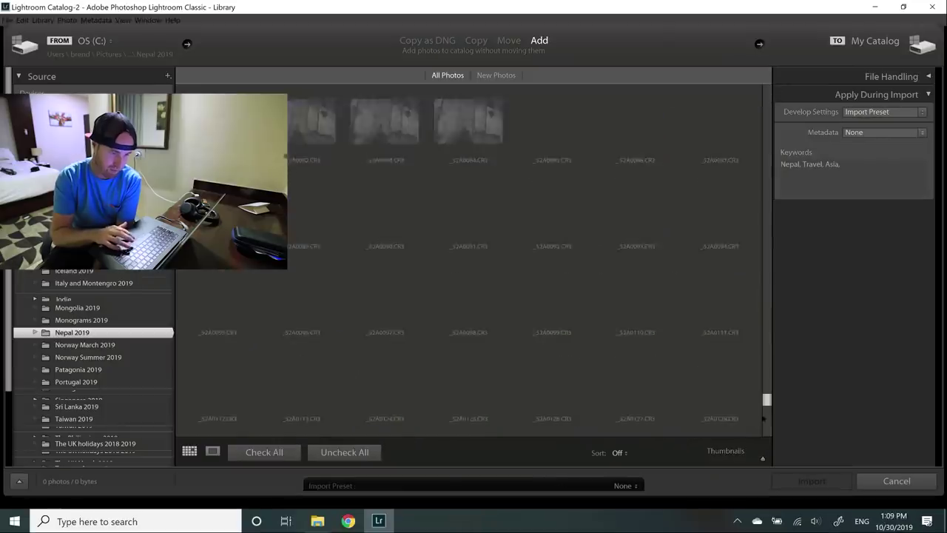
click(895, 481)
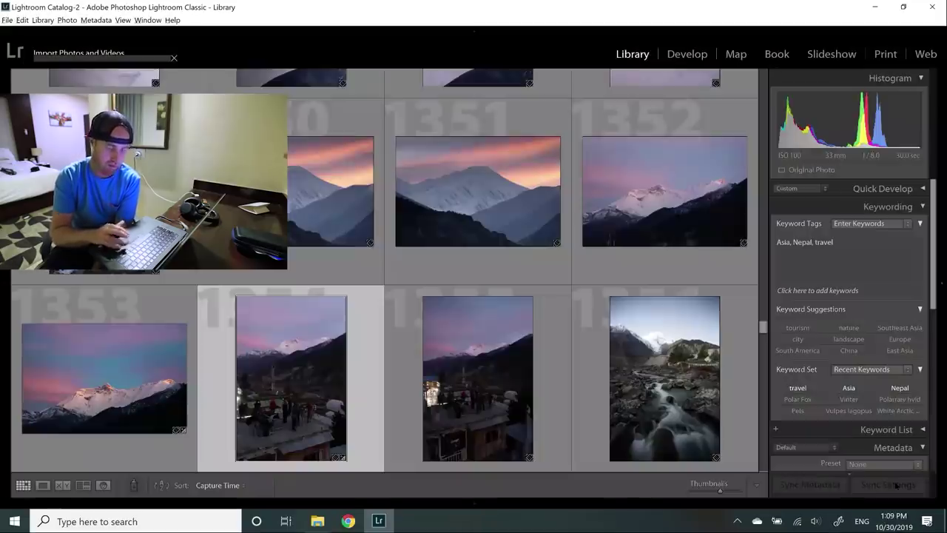
scroll(499, 189, up, 4)
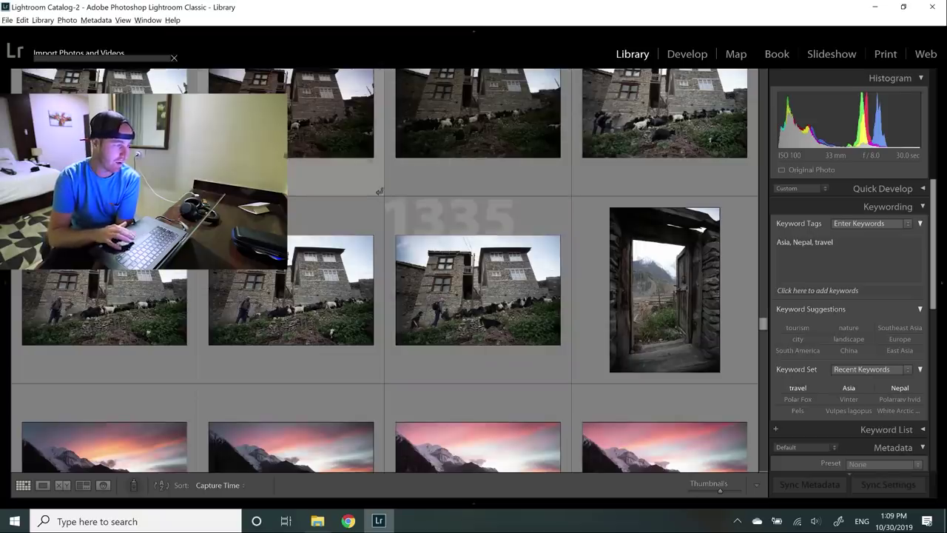
scroll(638, 76, up, 10)
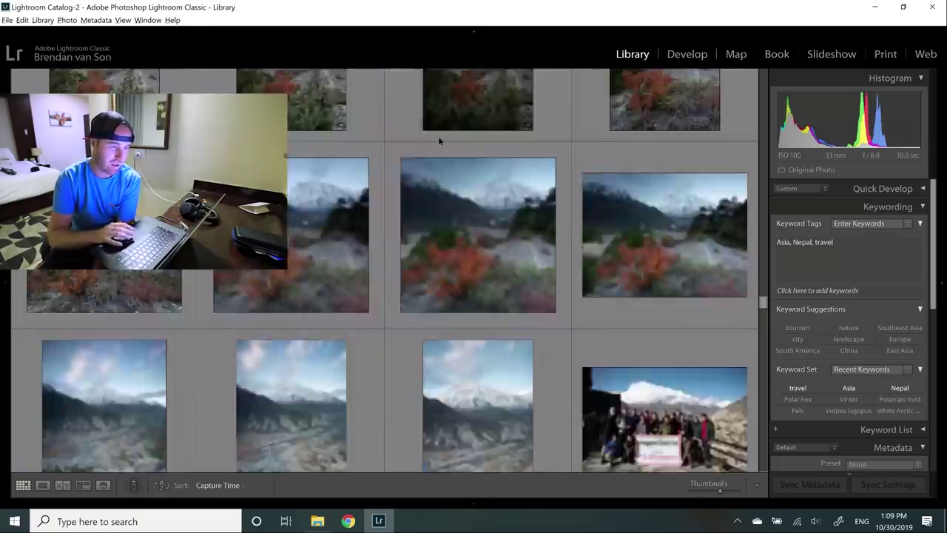
scroll(536, 105, up, 8)
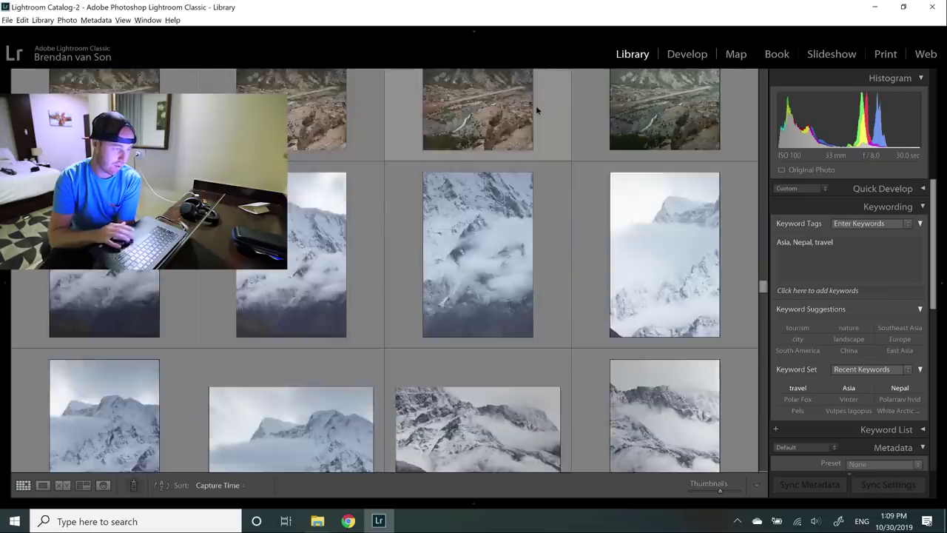
scroll(537, 110, up, 3)
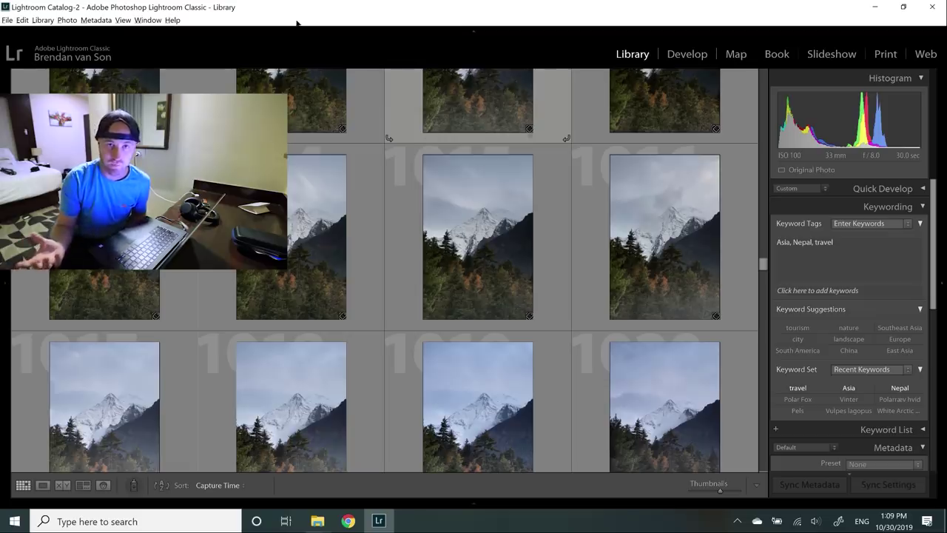
scroll(732, 209, up, 10)
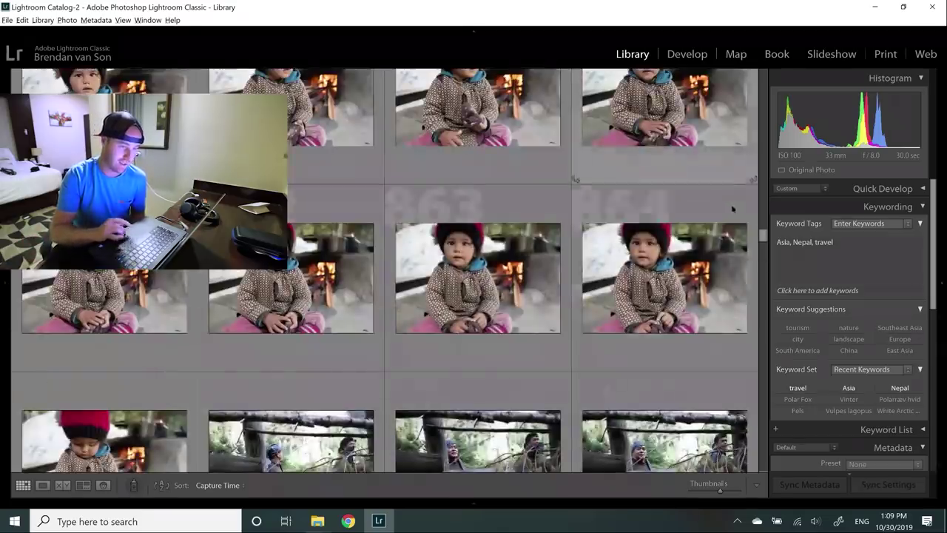
drag(764, 235, 764, 74)
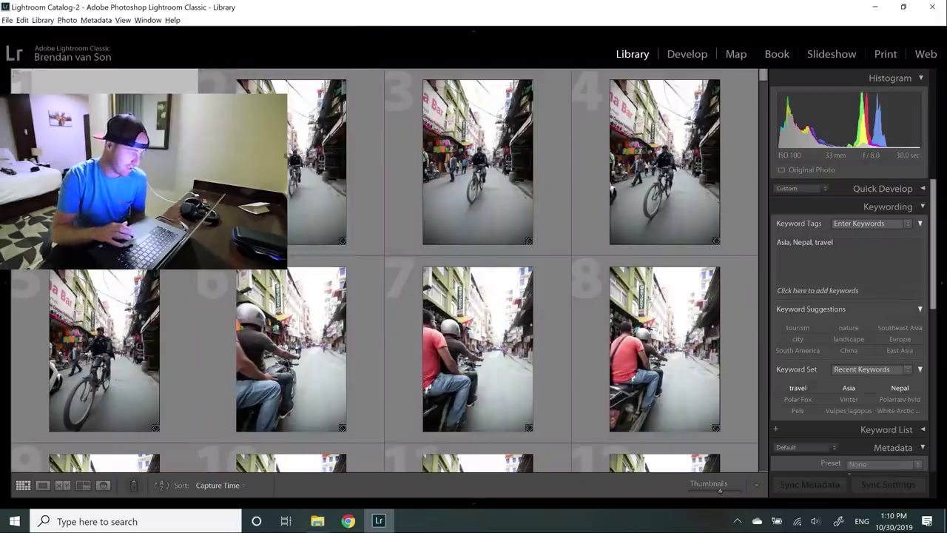
key(e)
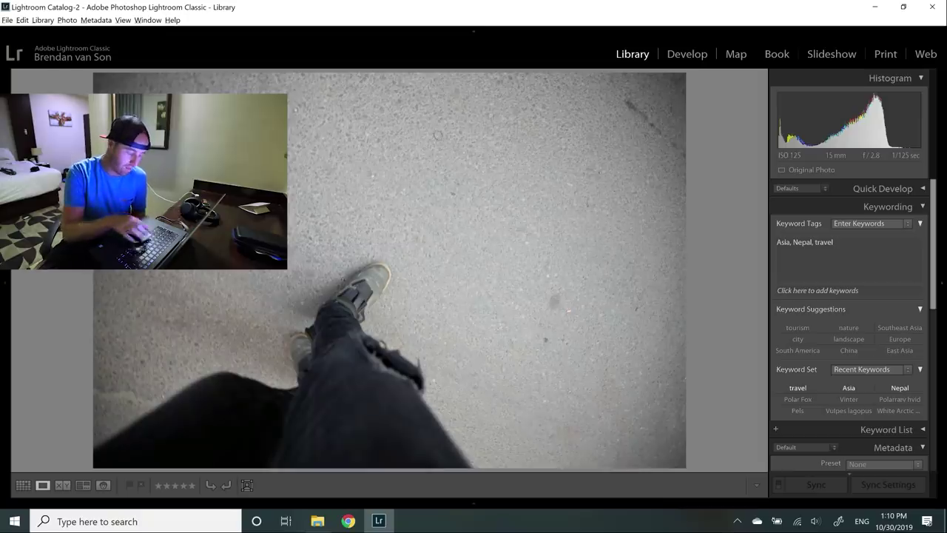
Step: Go to the feet-on-pavement shot, reject it, then remove the flag again
key(Right)
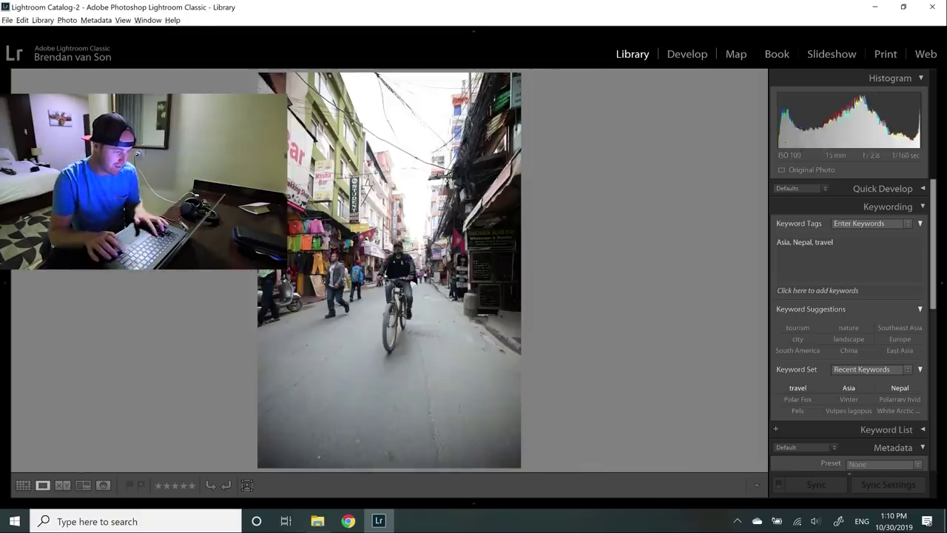
key(Left)
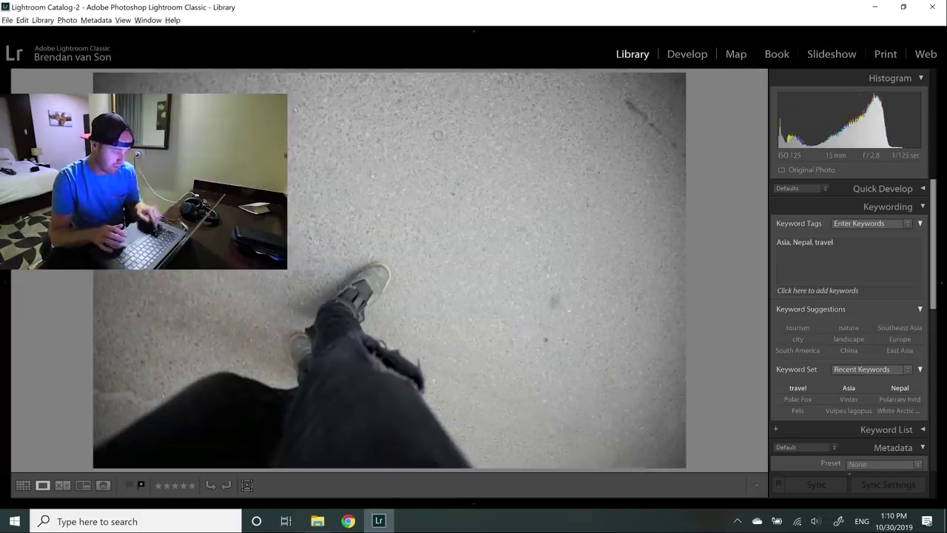
key(x)
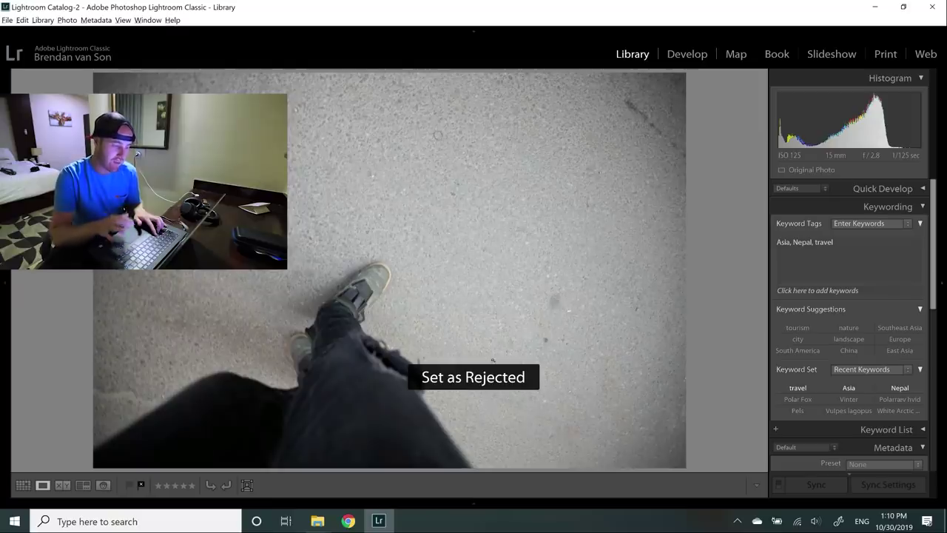
mouse_move(37, 495)
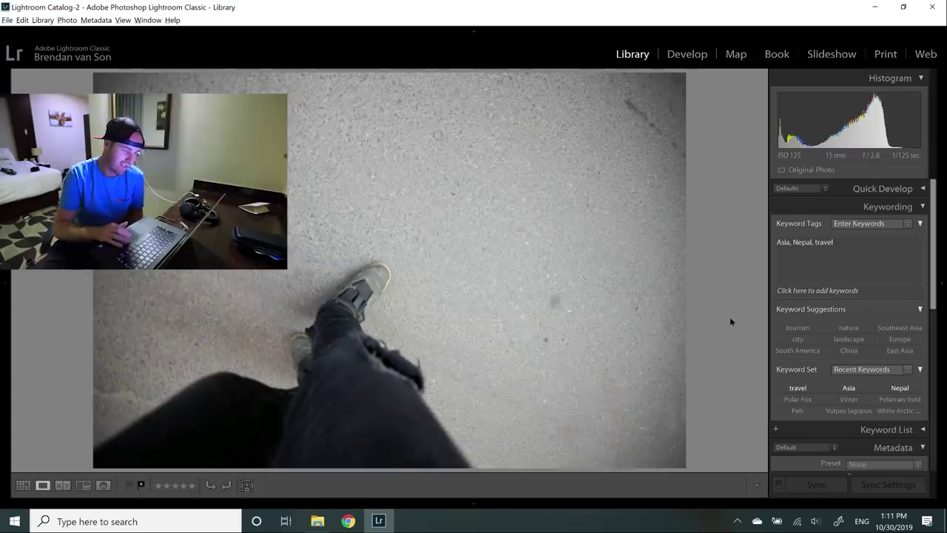
key(u)
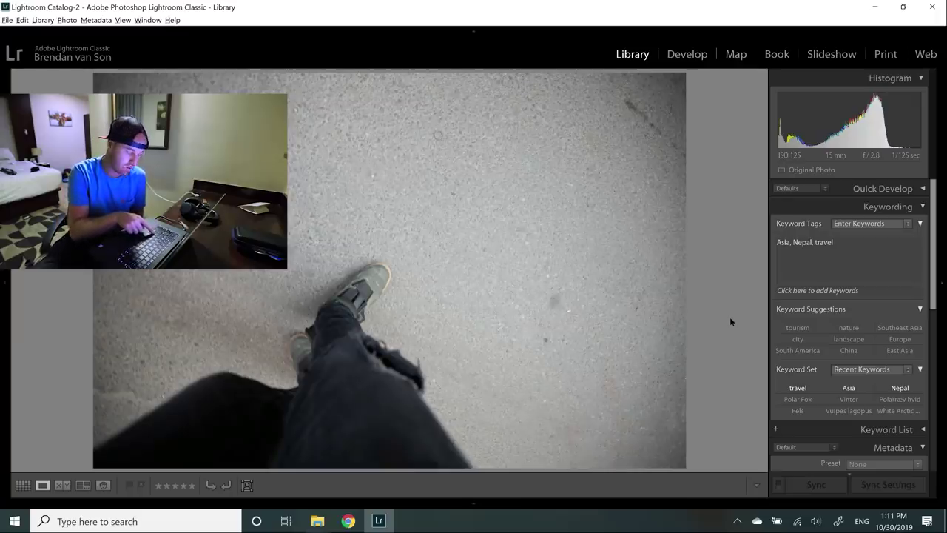
Step: Reject two burst shots, unflag the cyclist shot, and compare it with the motorbike shot
key(Right)
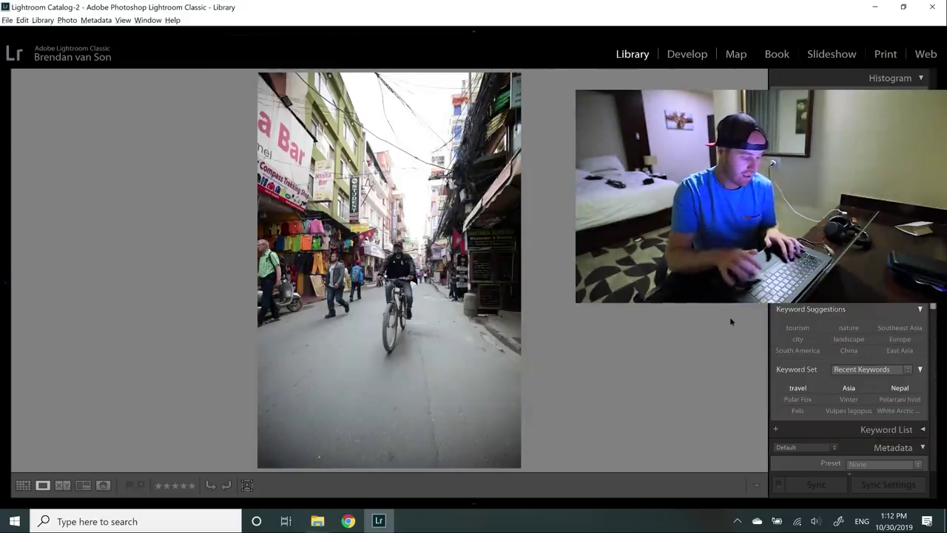
key(x)
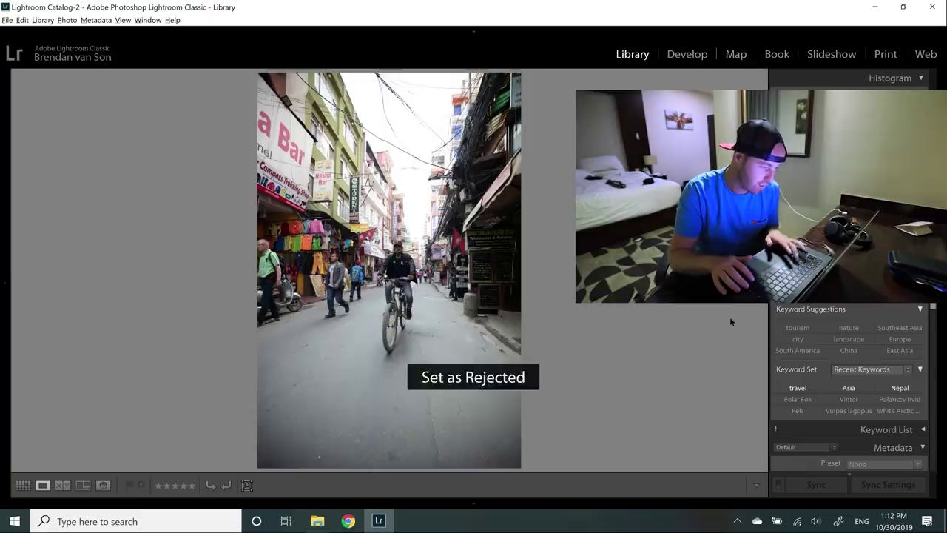
key(x)
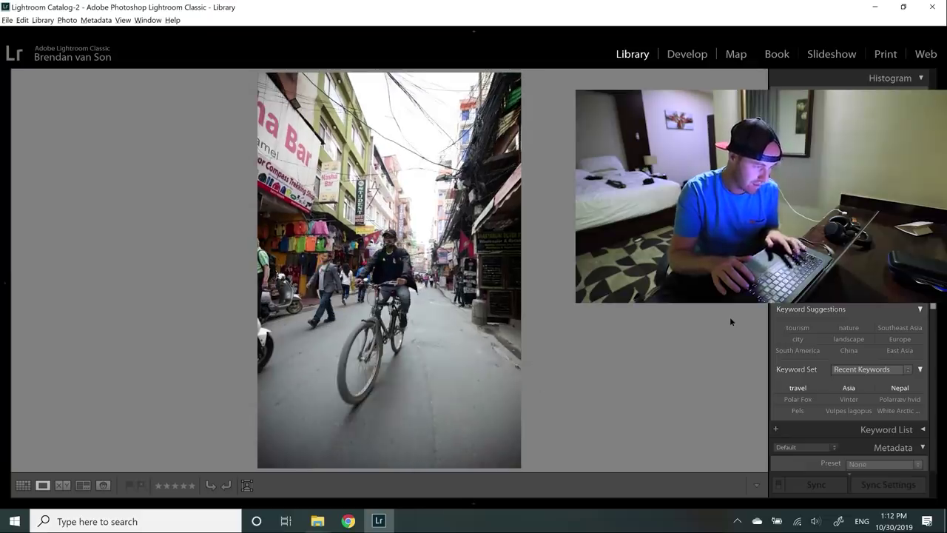
key(x)
key(u)
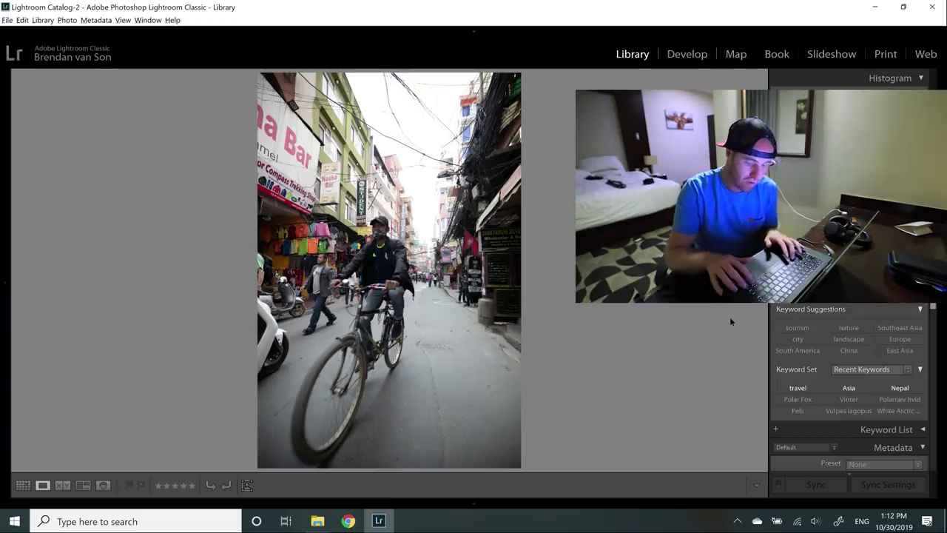
key(Right)
key(Left)
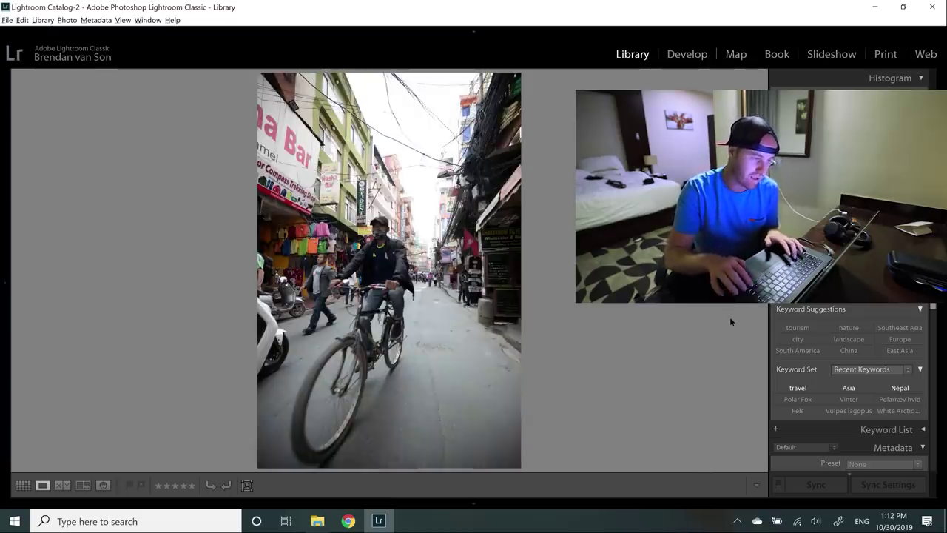
key(Right)
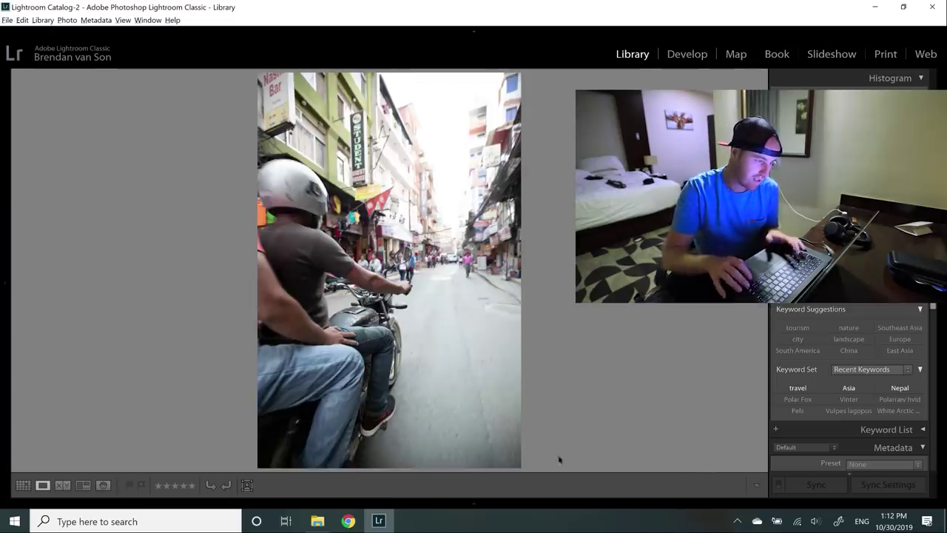
mouse_move(44, 502)
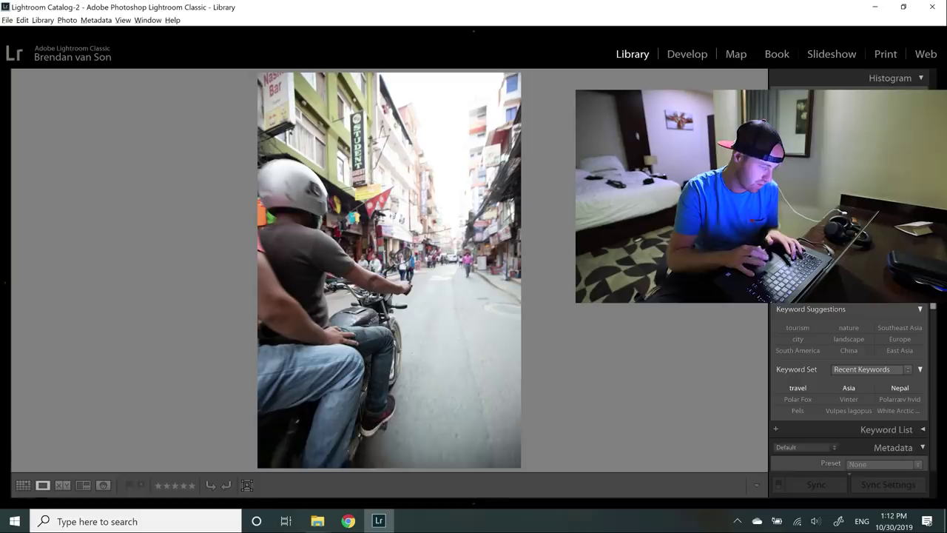
Step: Step through the motorbike burst, rejecting the near-duplicate shots
key(Right)
key(x)
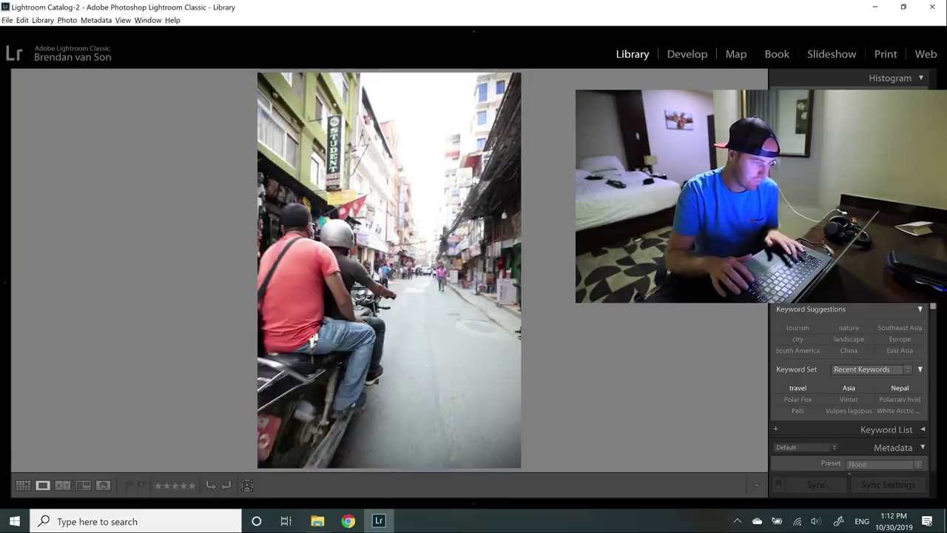
key(Right)
key(Right)
key(Right)
key(Right)
key(Right)
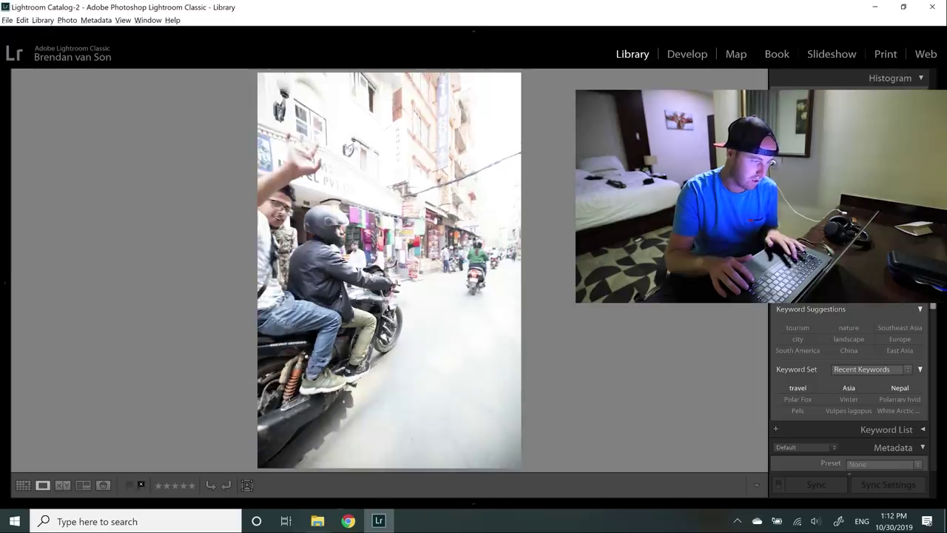
key(Right)
key(Right)
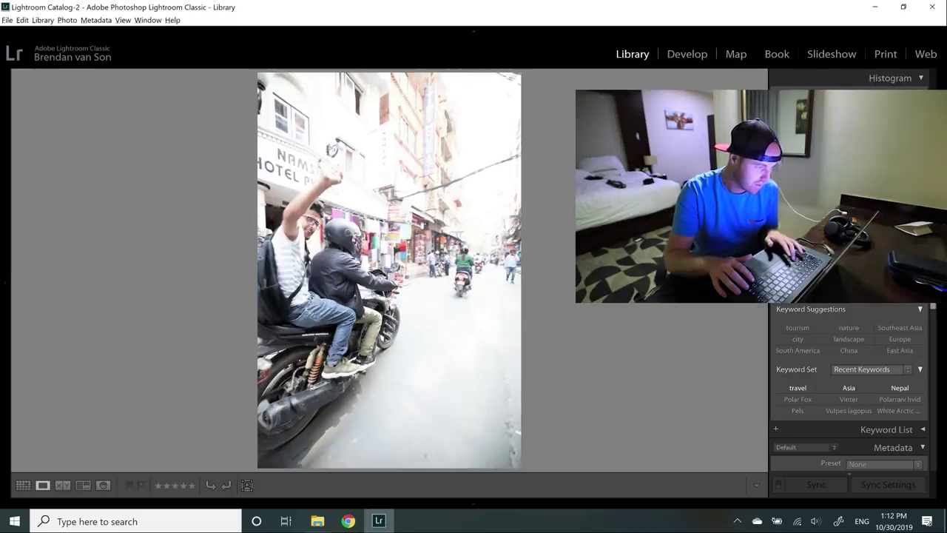
key(Right)
key(Right)
key(Right)
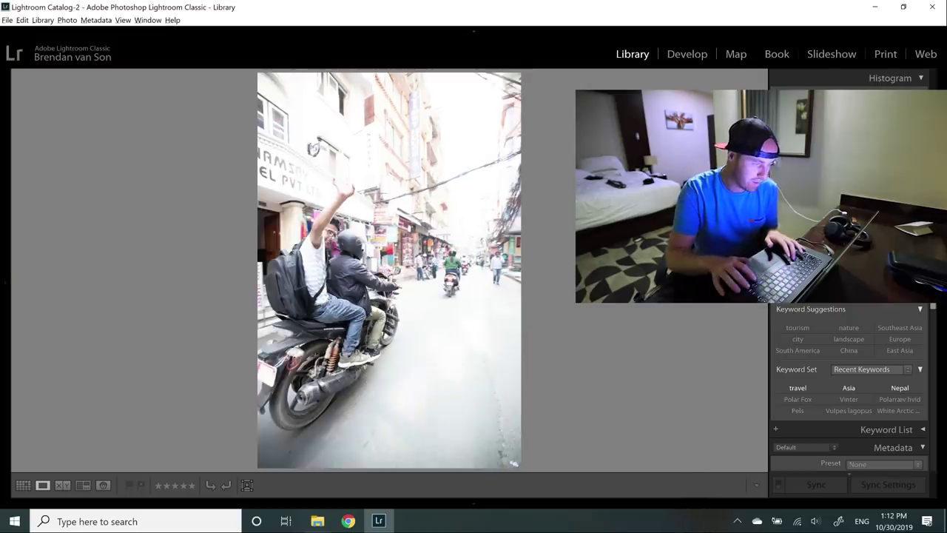
key(Right)
key(Right)
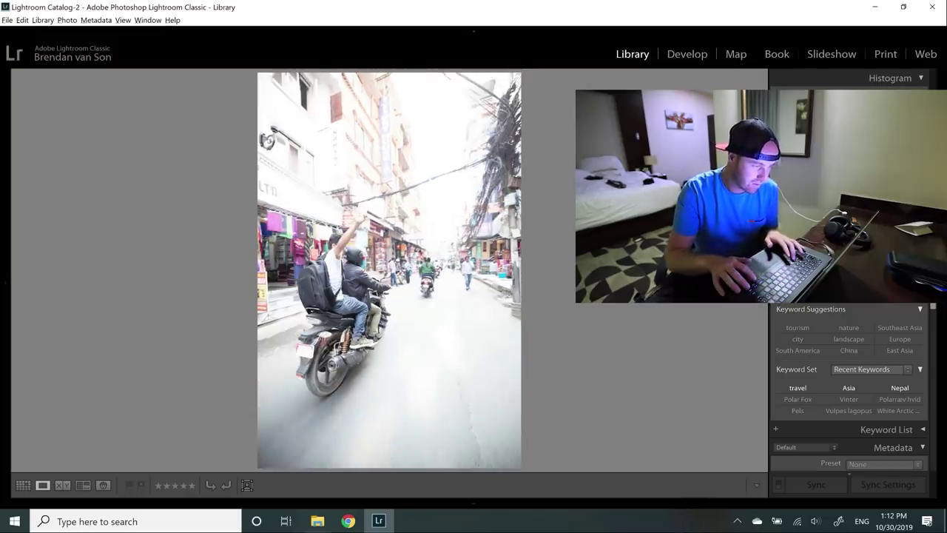
key(Right)
key(x)
key(Right)
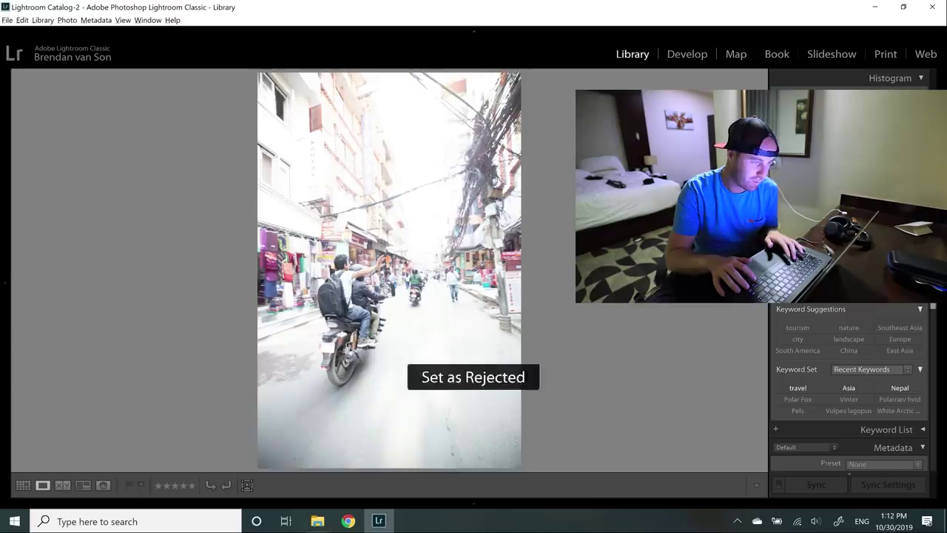
key(Right)
key(x)
key(Right)
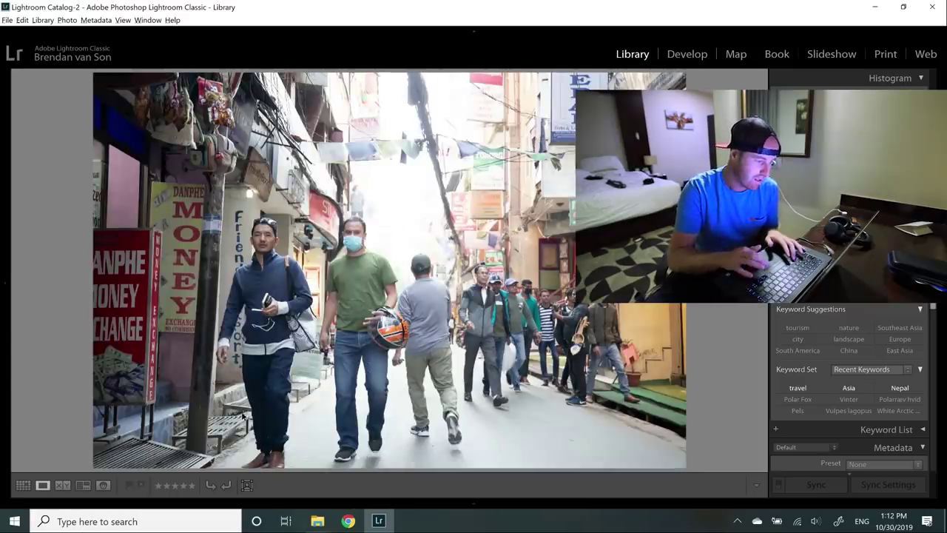
Step: Reject unwanted street crowd shots, undoing one mistake, and show the filmstrip
key(Right)
key(x)
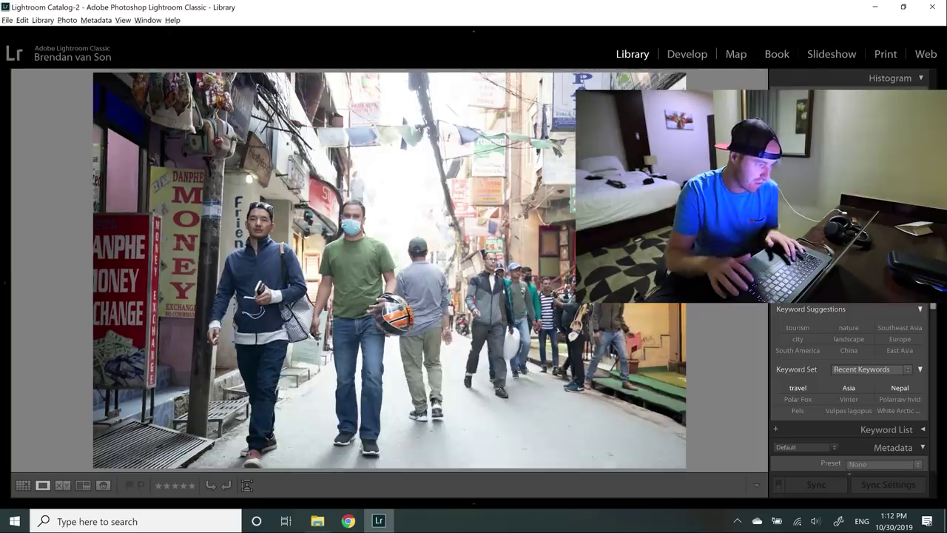
key(Right)
key(u)
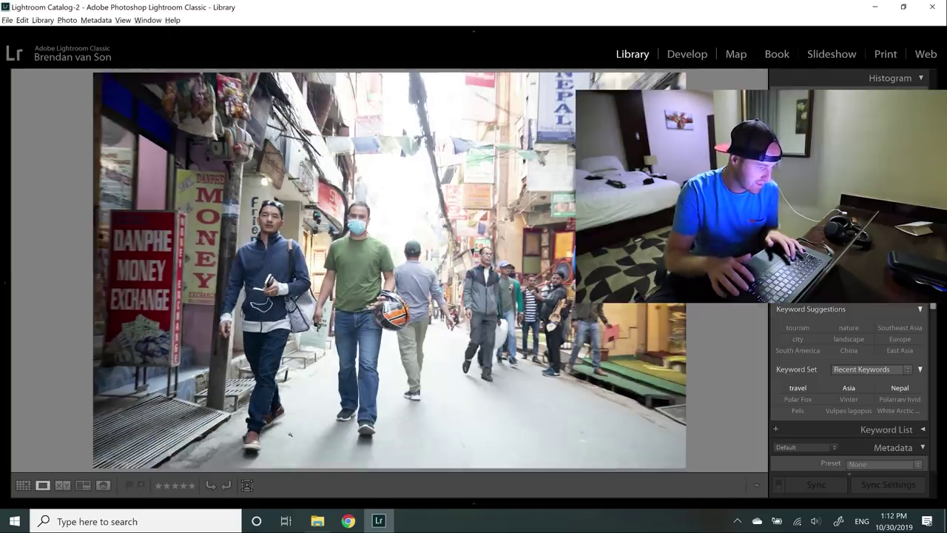
key(x)
key(Right)
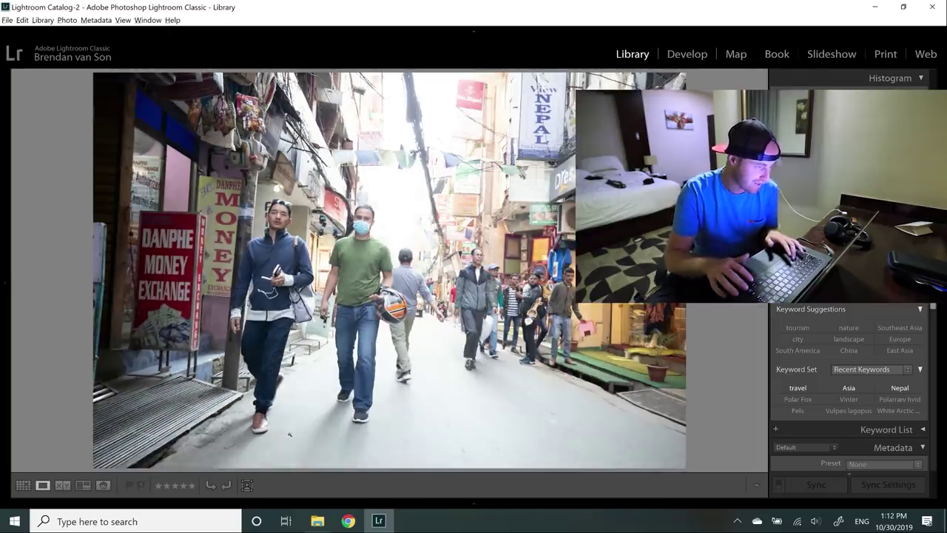
key(Right)
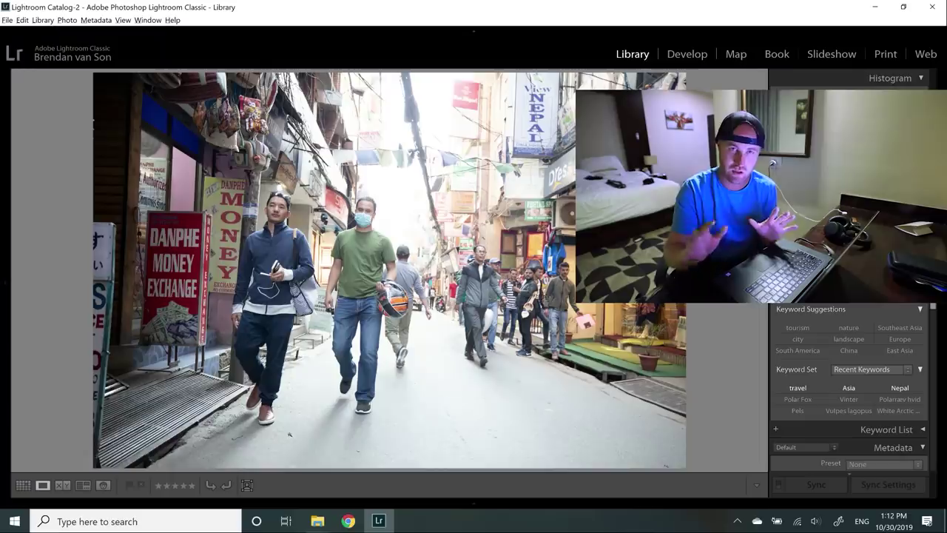
click(474, 497)
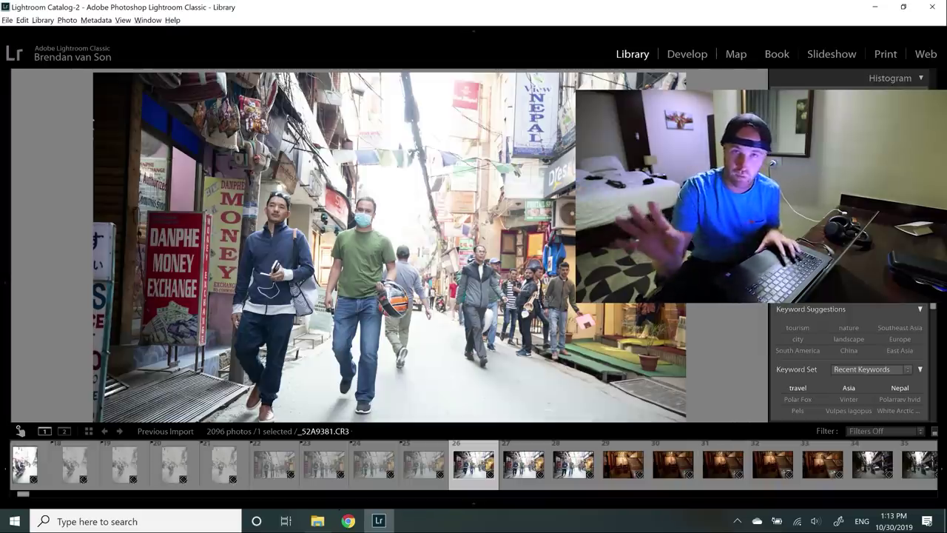
Step: Delete the 22 rejected photos from disk and turn filters off to show all 2,074
key(ctrl+BackSpace)
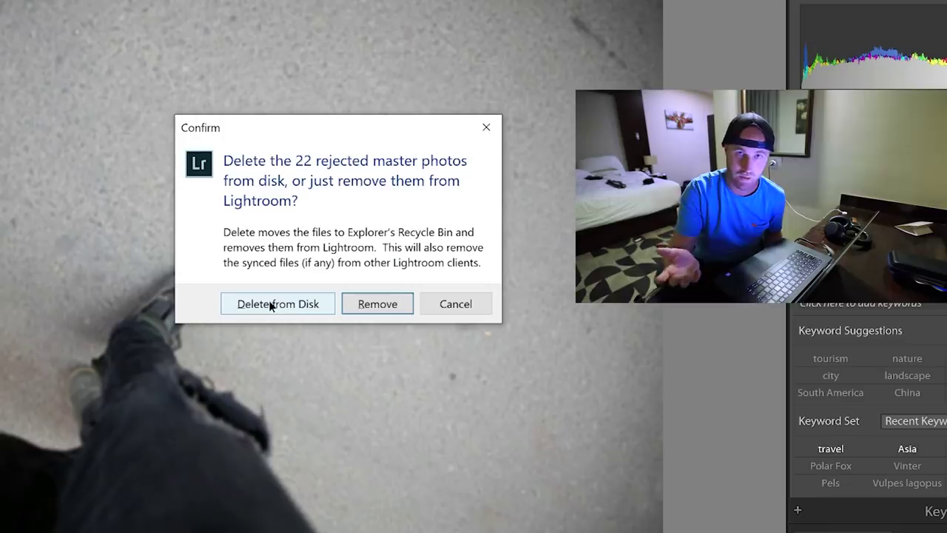
click(292, 306)
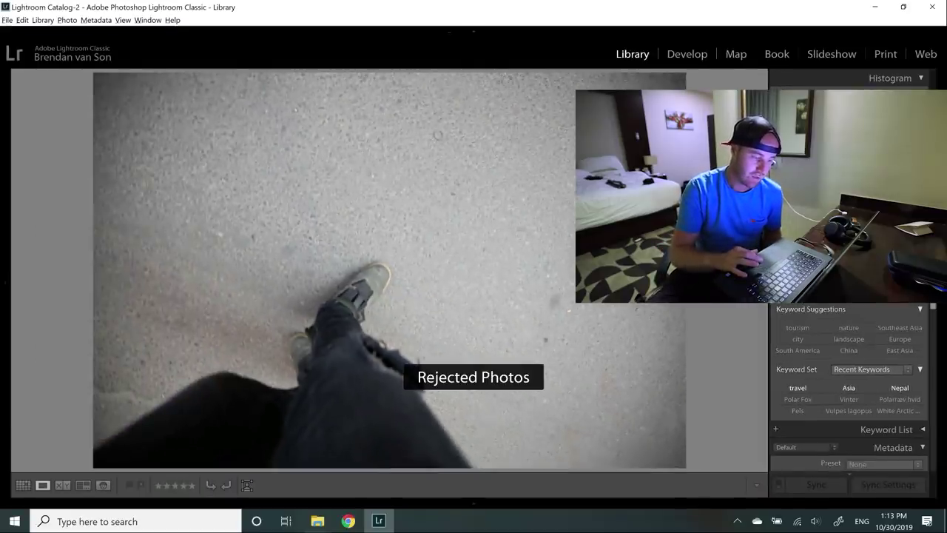
key(F6)
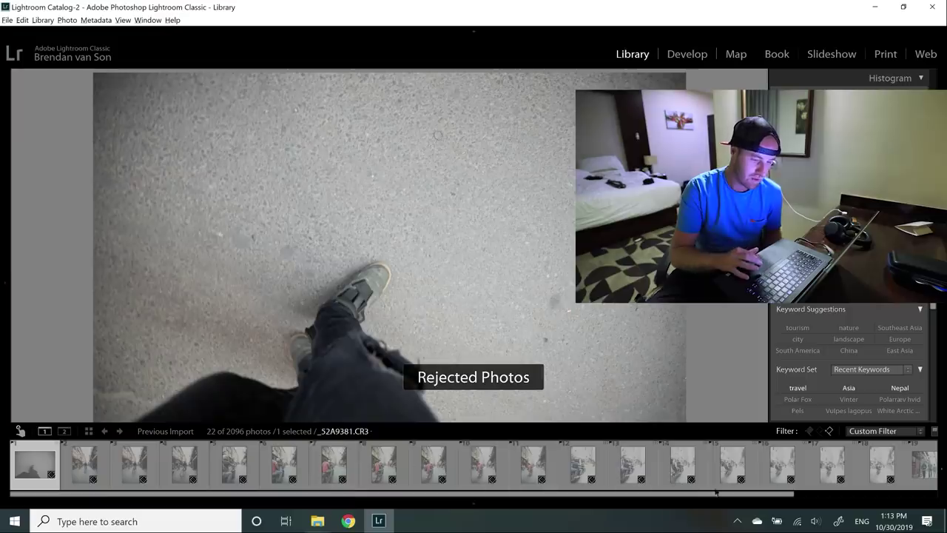
key(ctrl+l)
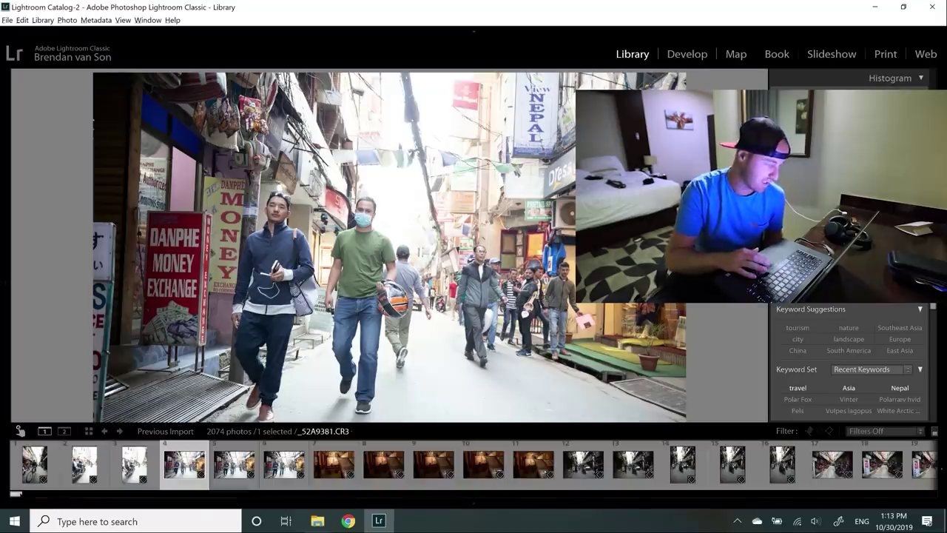
Step: Scroll the filmstrip to teal rowboats photo 2061 and open it in Develop
drag(15, 494, 931, 494)
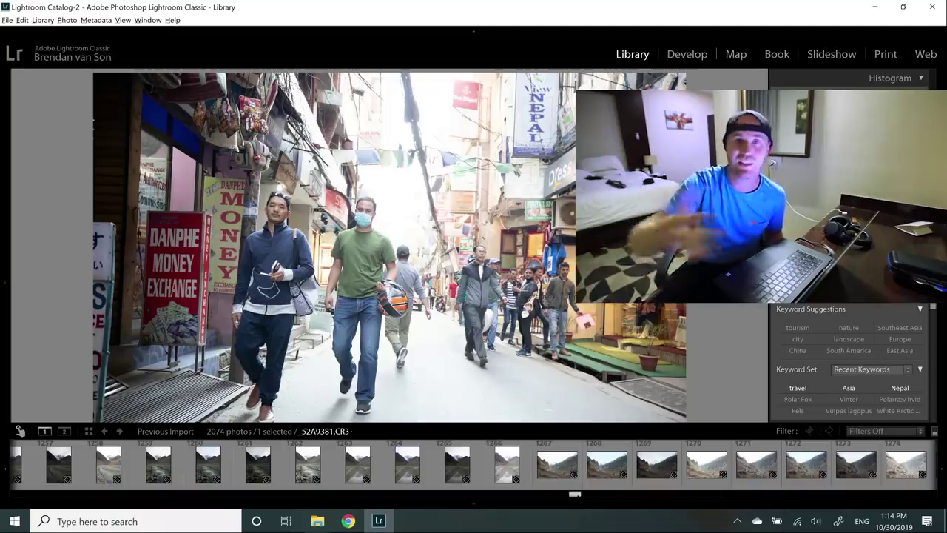
drag(575, 493, 836, 494)
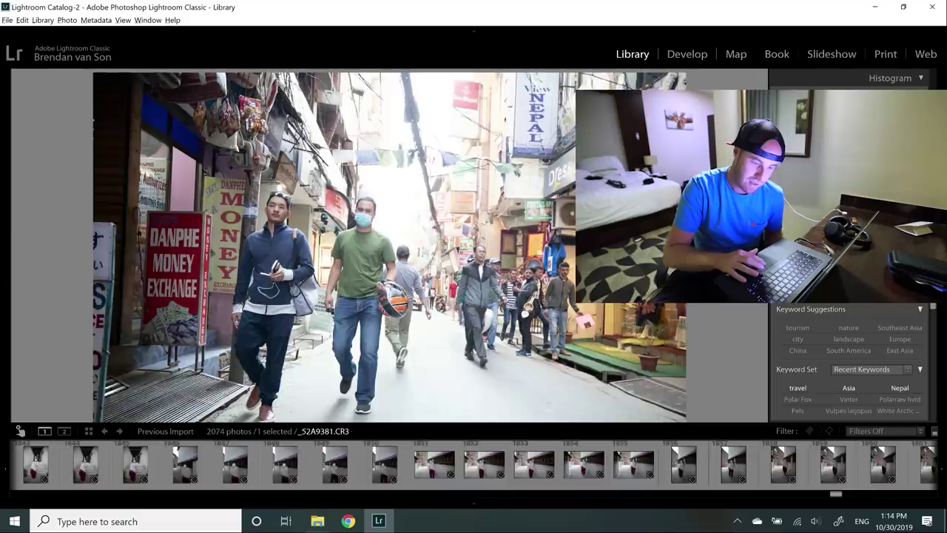
key(t)
drag(836, 493, 931, 493)
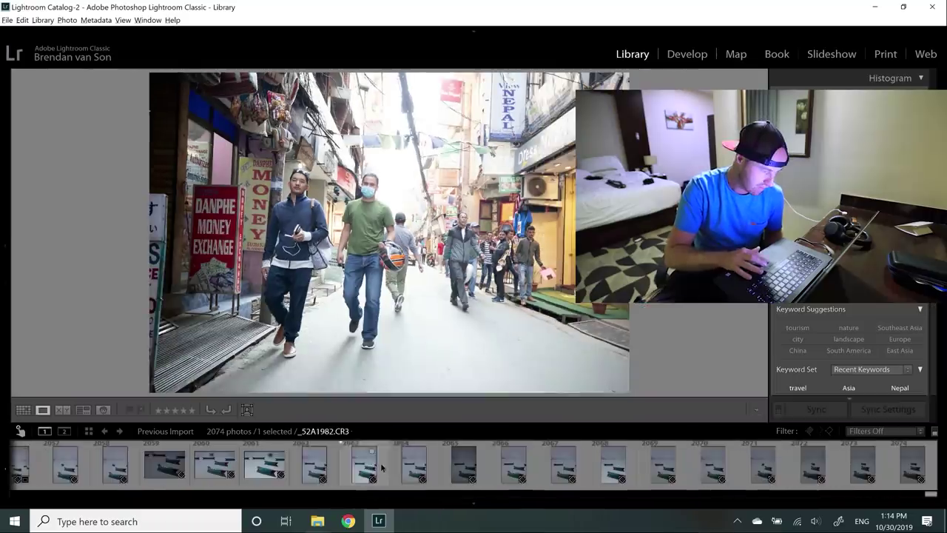
click(264, 464)
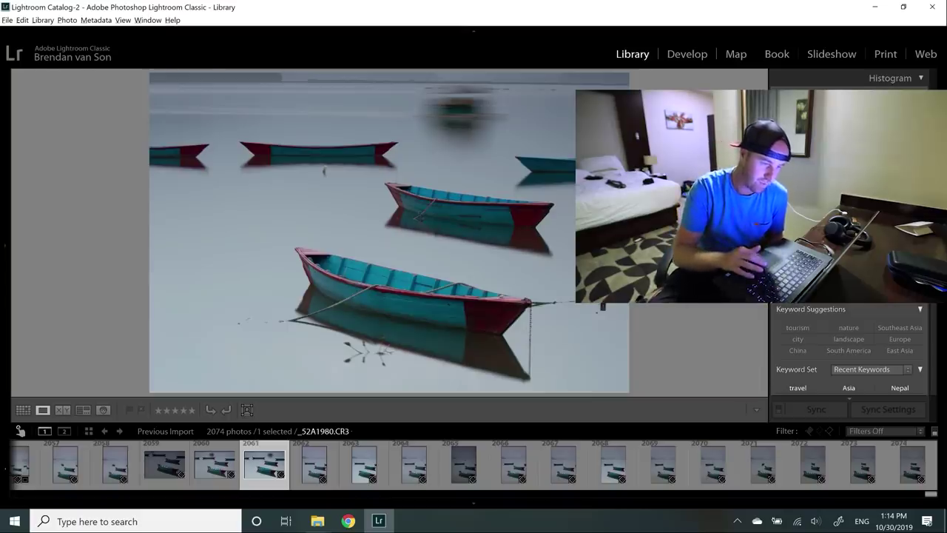
click(688, 54)
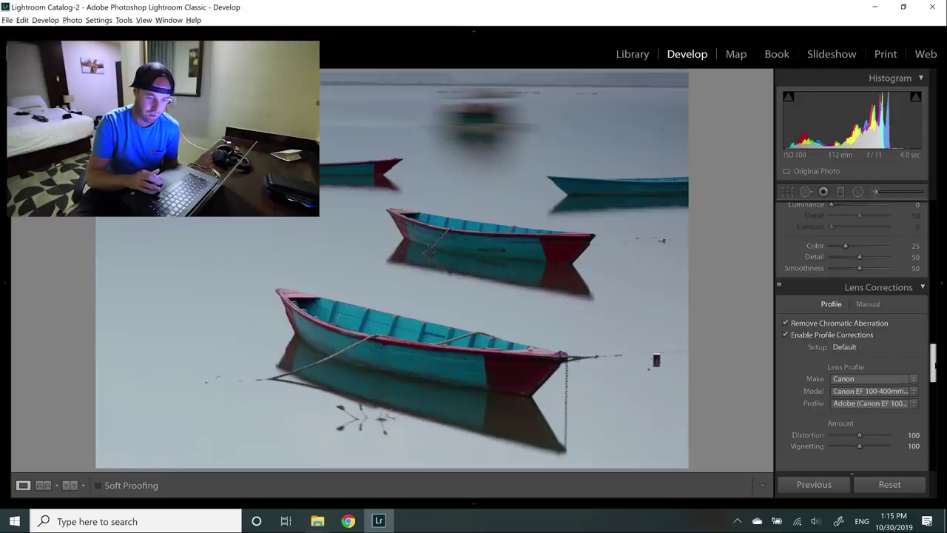
Step: Raise Vibrance on boats photo 2061 to +49, then select photo 2060 (_52A1979.CR3)
drag(934, 367, 933, 220)
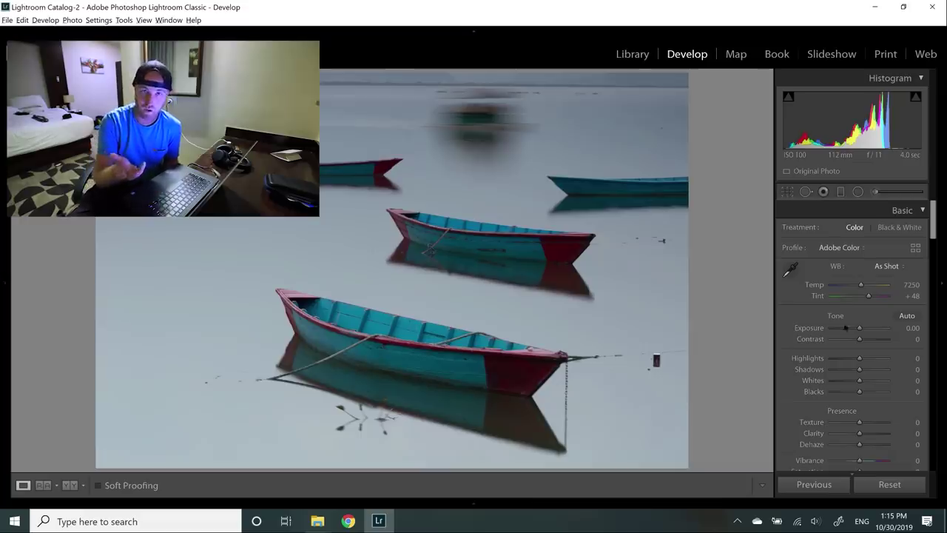
click(876, 460)
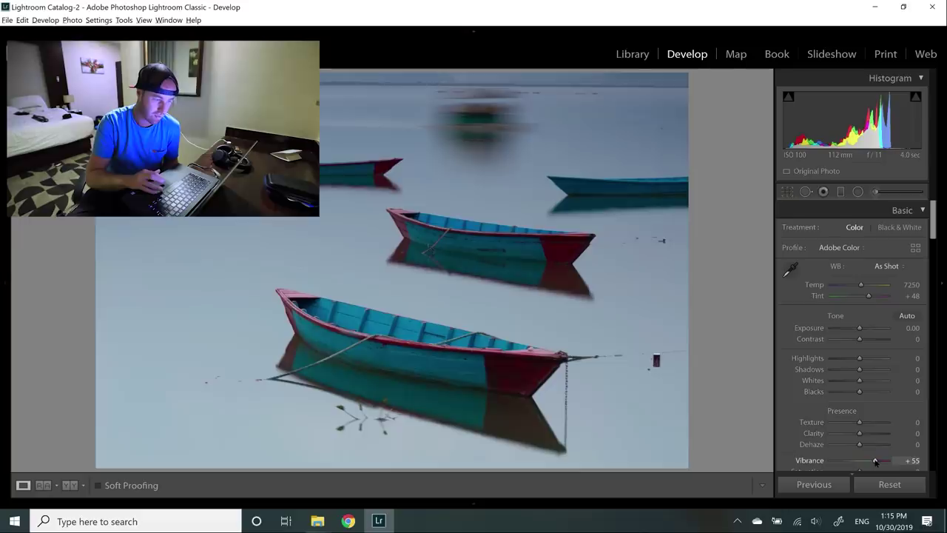
drag(875, 461, 873, 461)
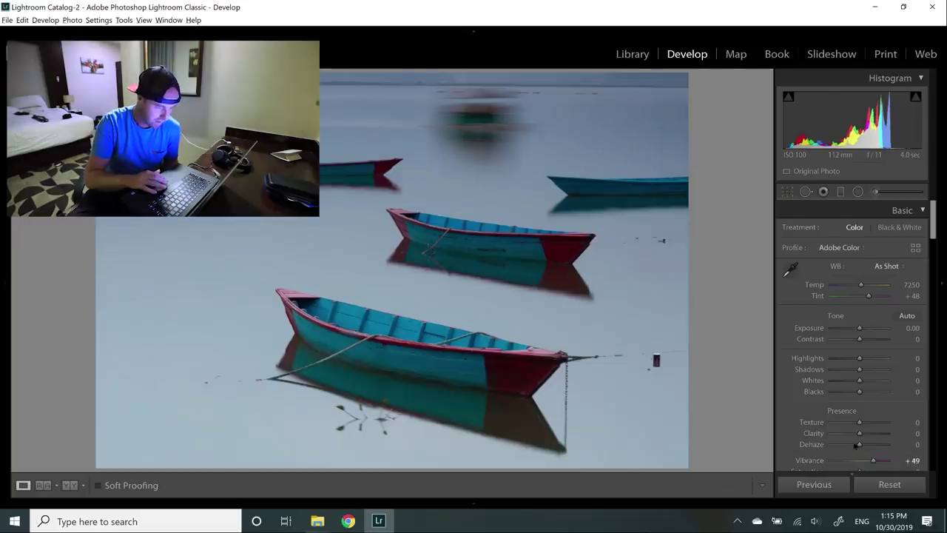
mouse_move(58, 500)
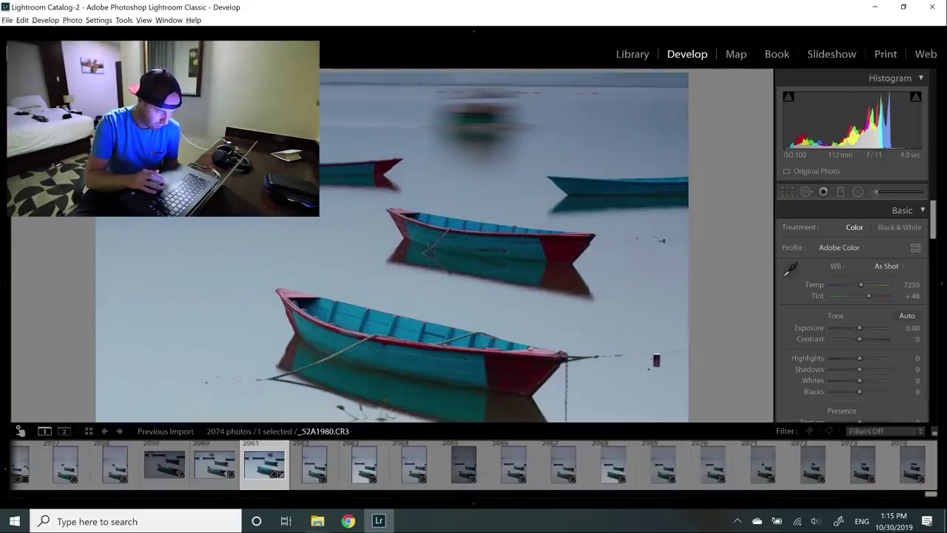
click(214, 464)
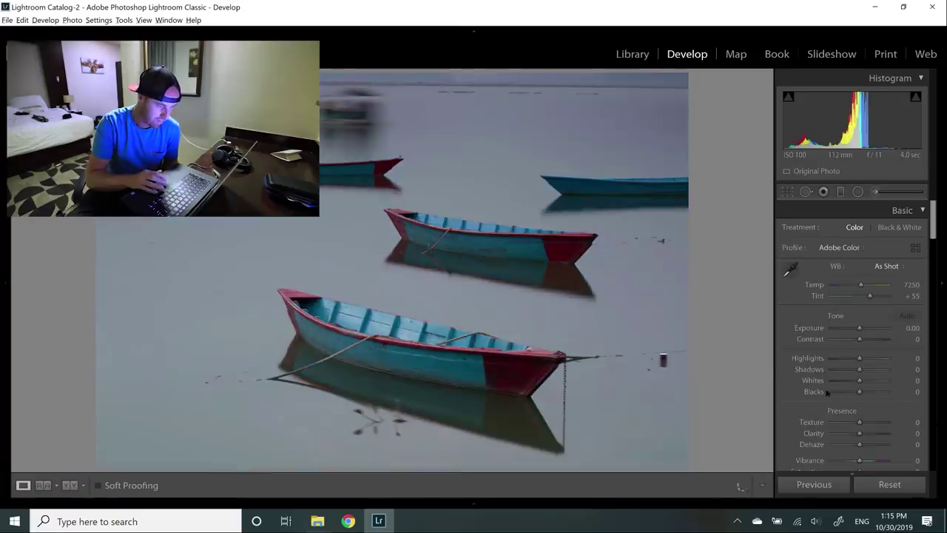
Step: Set Vibrance +43, Highlights −42, Whites +48 and Contrast +43 on the boats photo
click(871, 461)
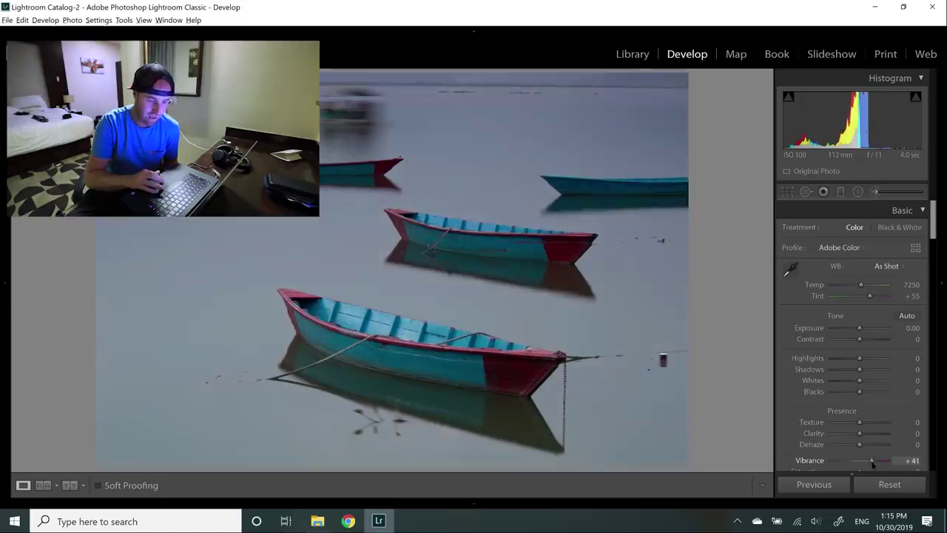
drag(871, 463, 873, 462)
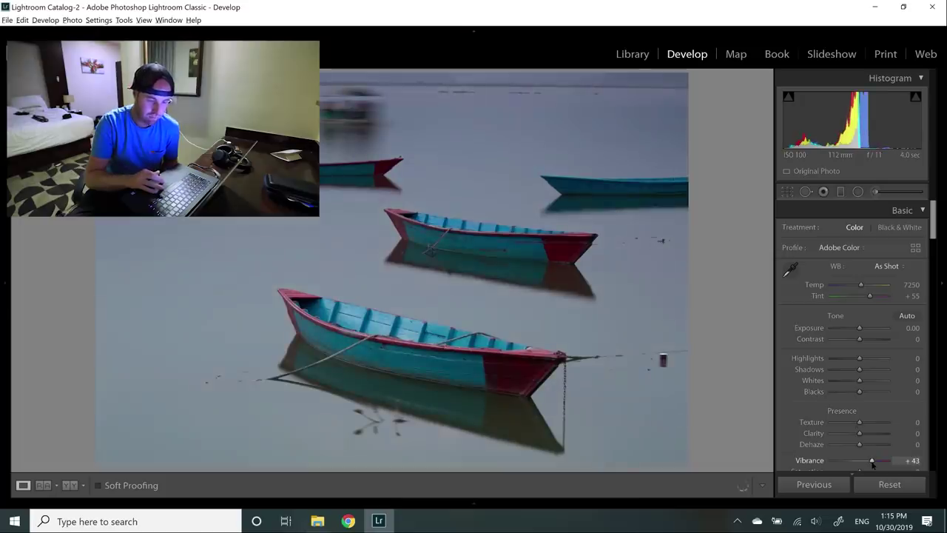
click(848, 358)
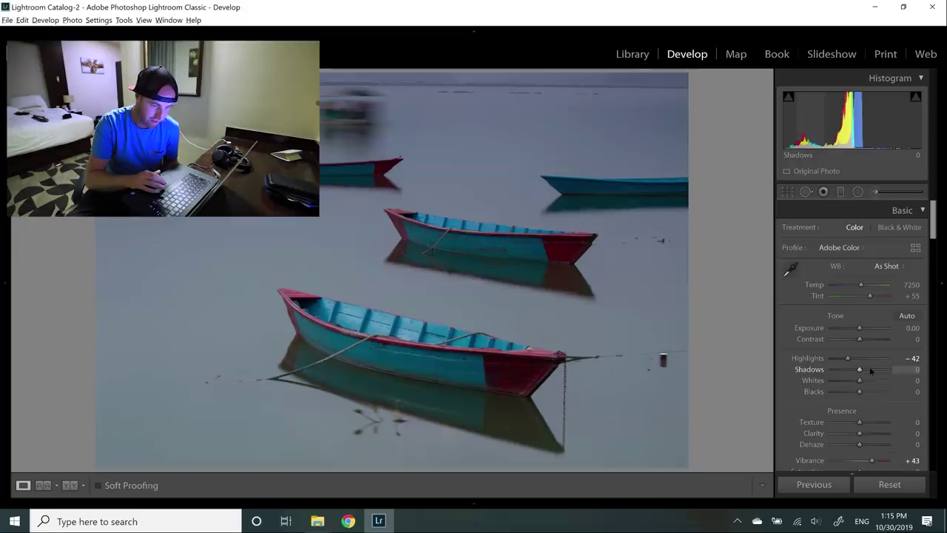
click(873, 380)
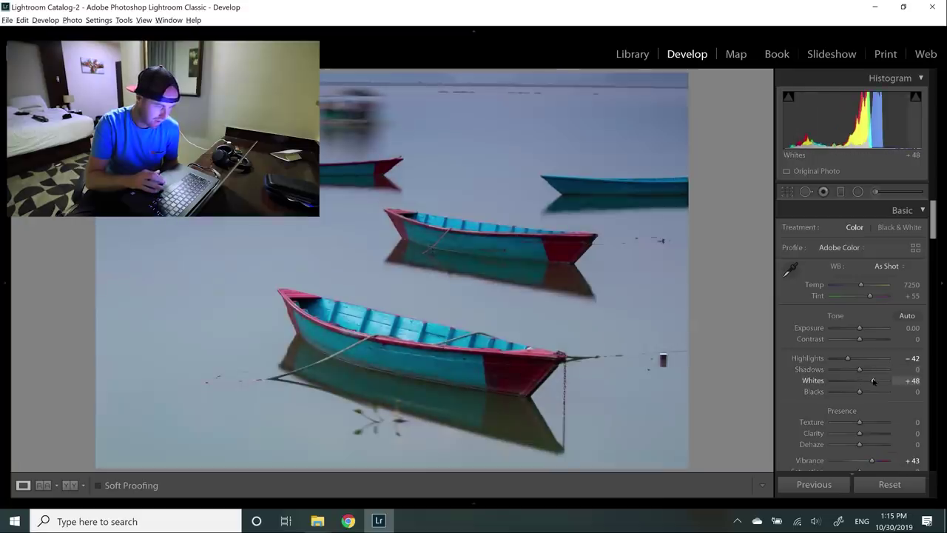
click(873, 338)
drag(874, 340, 870, 340)
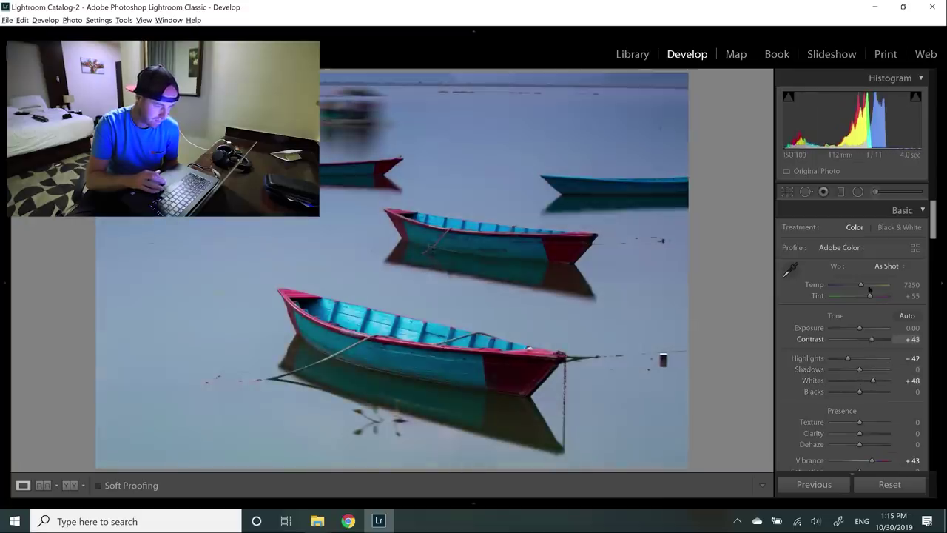
Step: Shift white balance pinker (Tint +60) and set Dehaze +25, Clarity −34, Texture +15
click(791, 268)
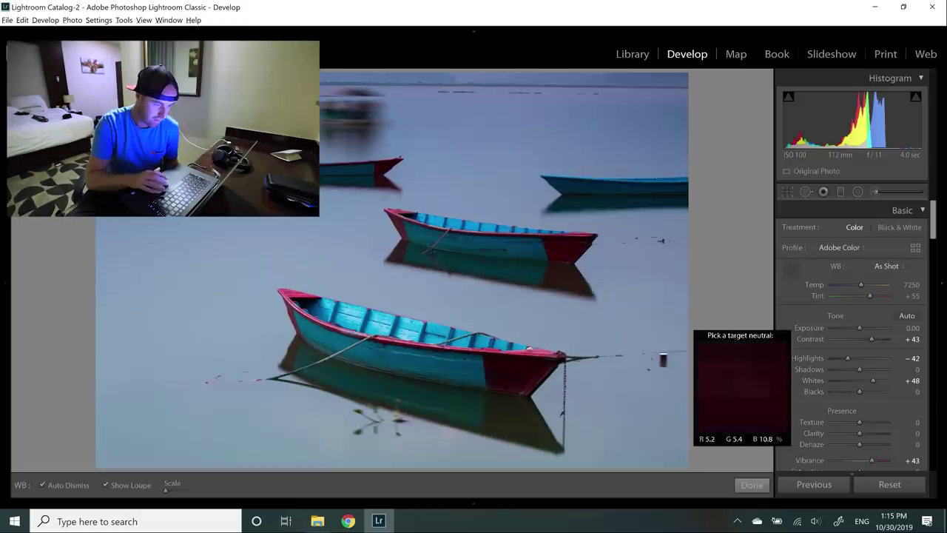
click(872, 296)
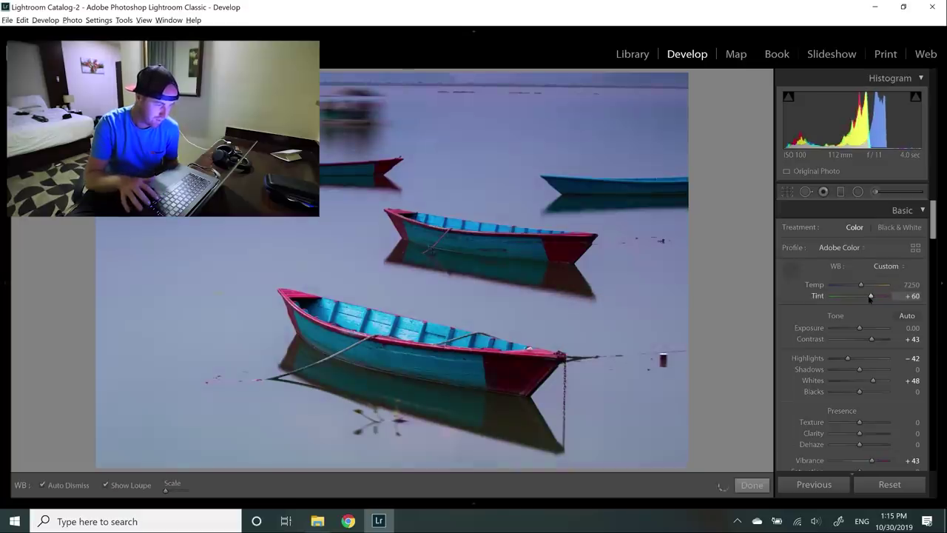
scroll(862, 287, down, 2)
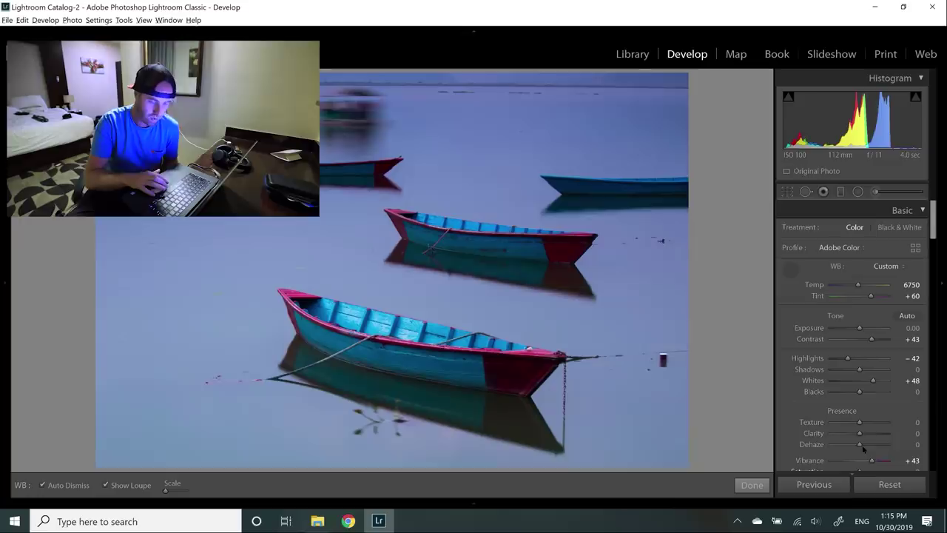
drag(864, 444, 866, 445)
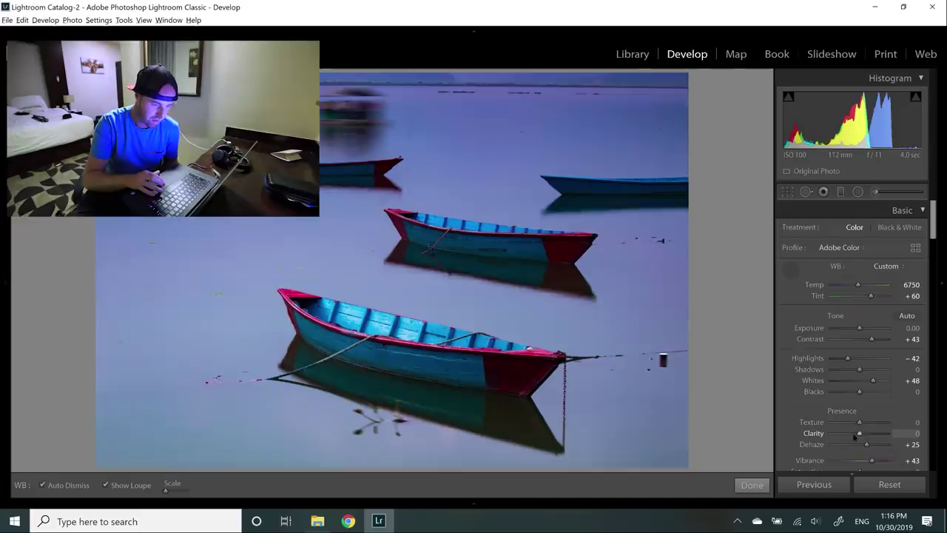
click(853, 434)
drag(853, 435, 849, 435)
click(865, 424)
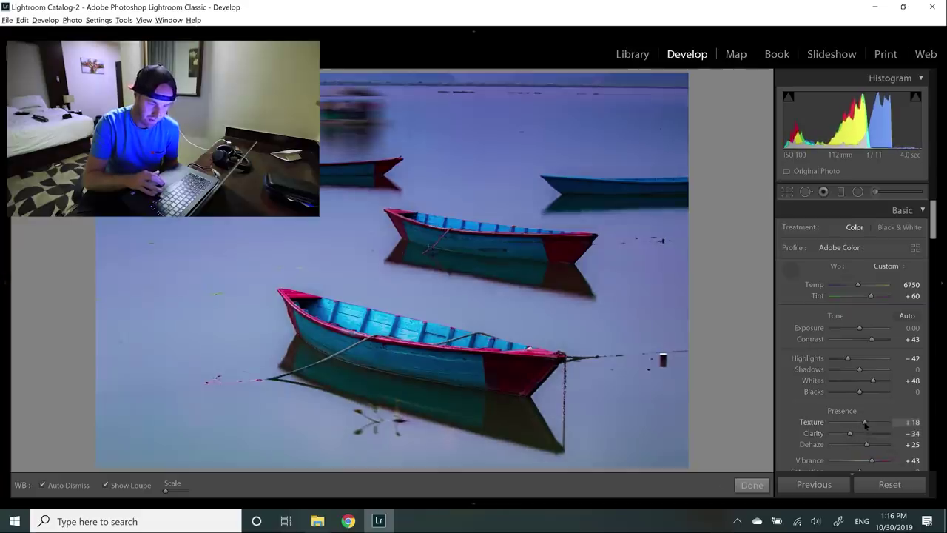
drag(865, 424, 854, 393)
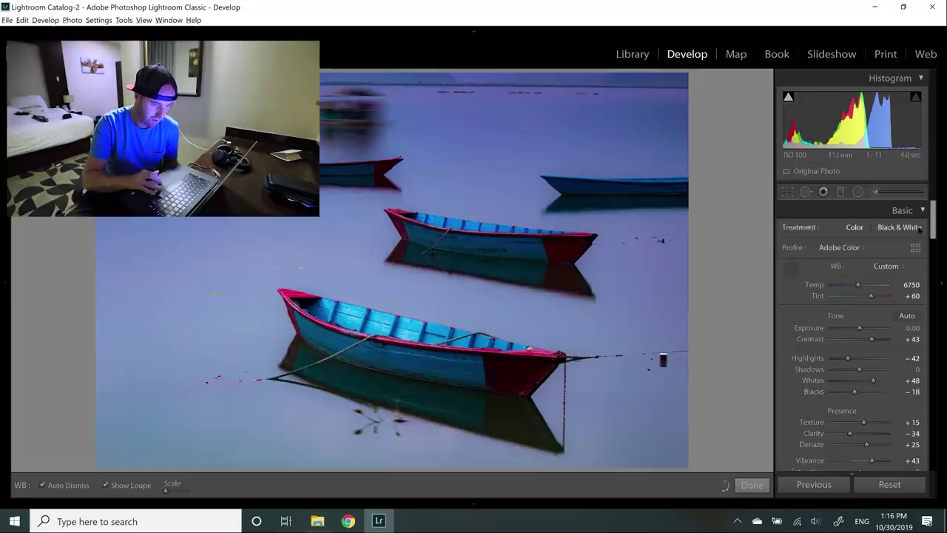
click(789, 191)
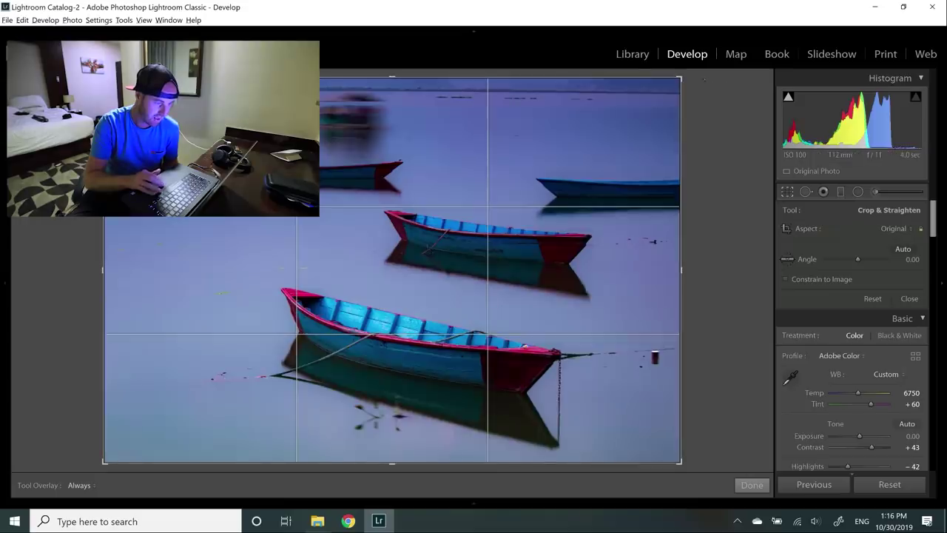
Step: Straighten the boats photo's horizon by −0.25°, restore the panels and return to the Library grid
drag(704, 79, 701, 78)
key(Return)
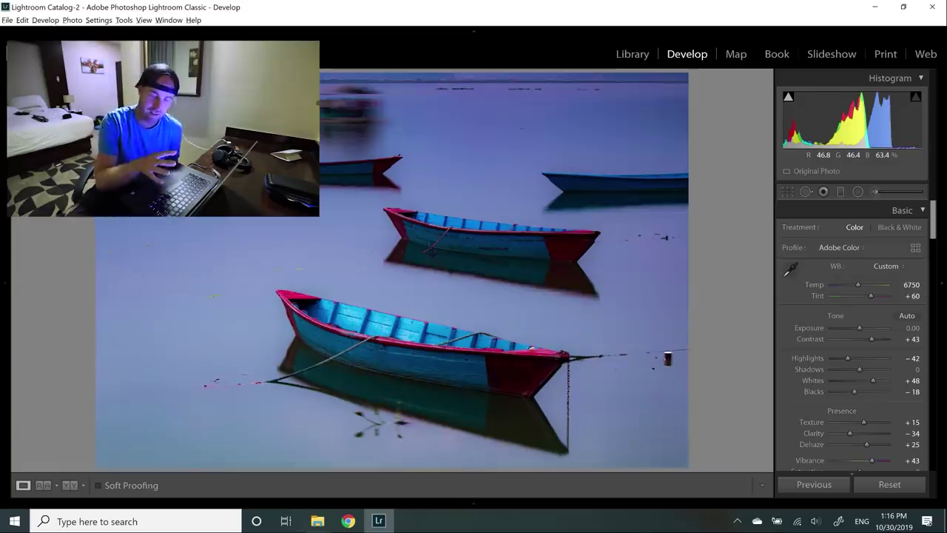
mouse_move(596, 507)
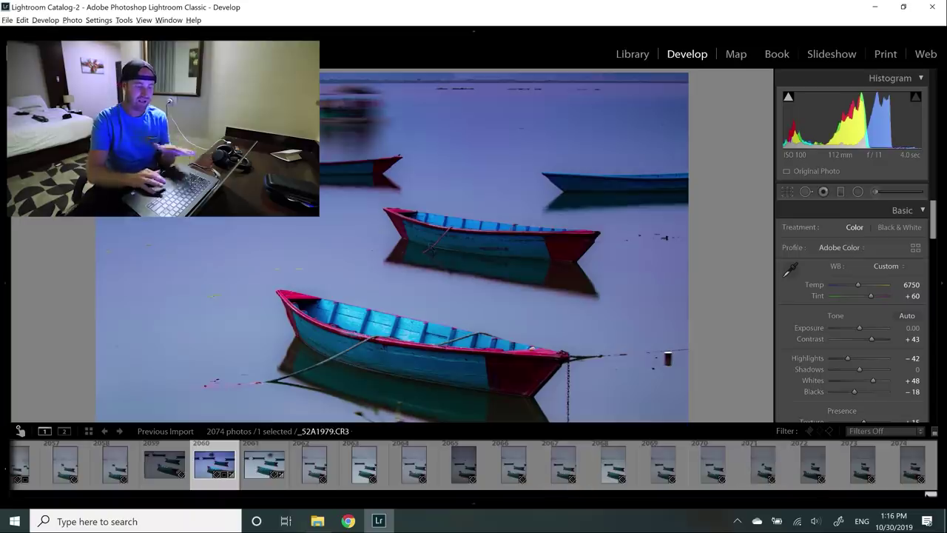
scroll(473, 464, up, 6)
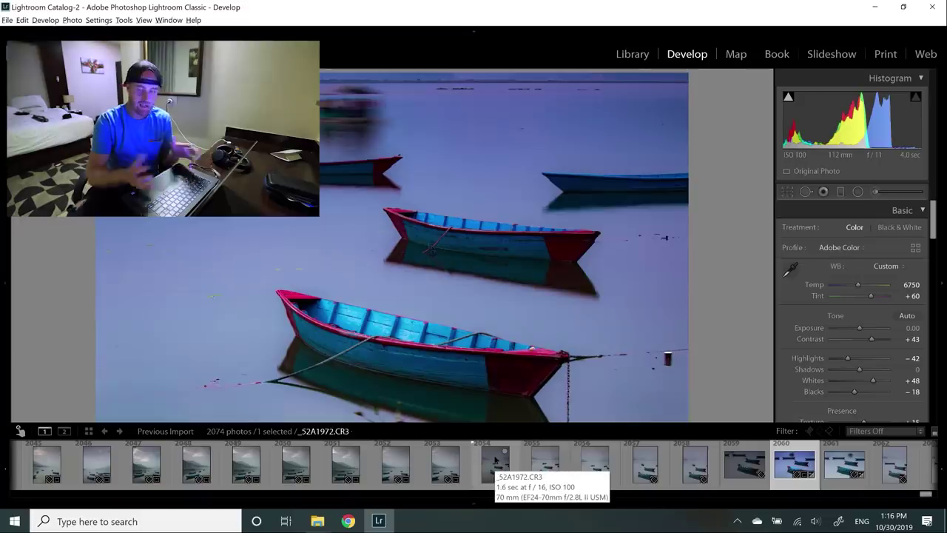
key(Tab)
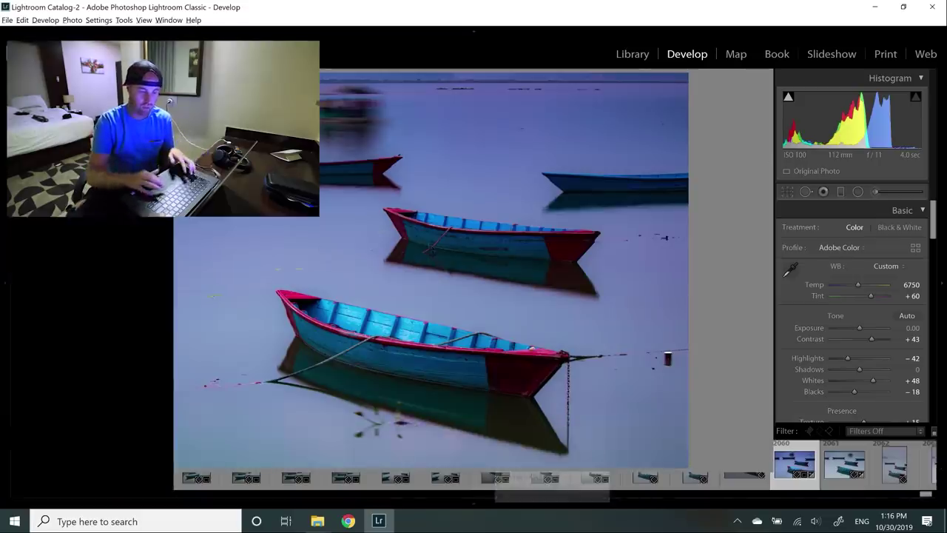
key(g)
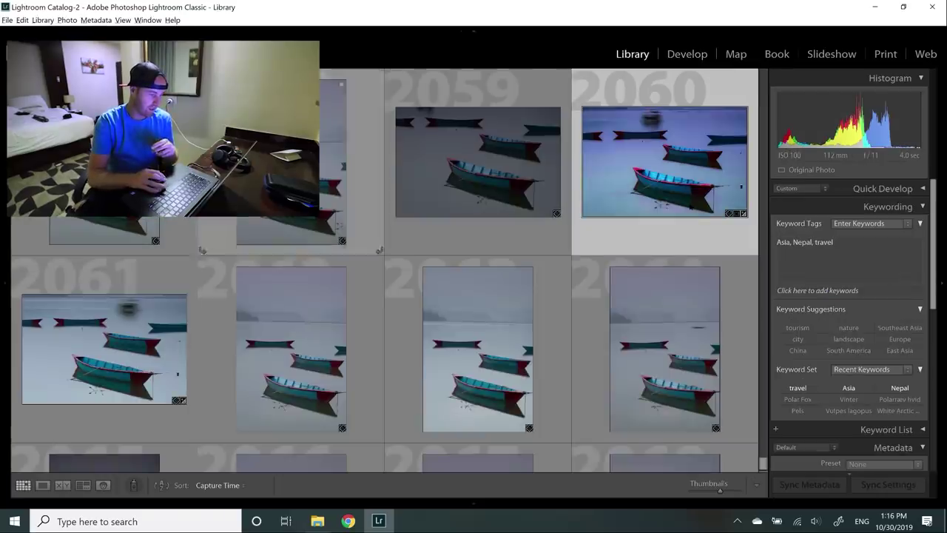
Step: Shrink the grid thumbnails, scroll down to the Kathmandu temple and stupa photos, and select all
click(712, 489)
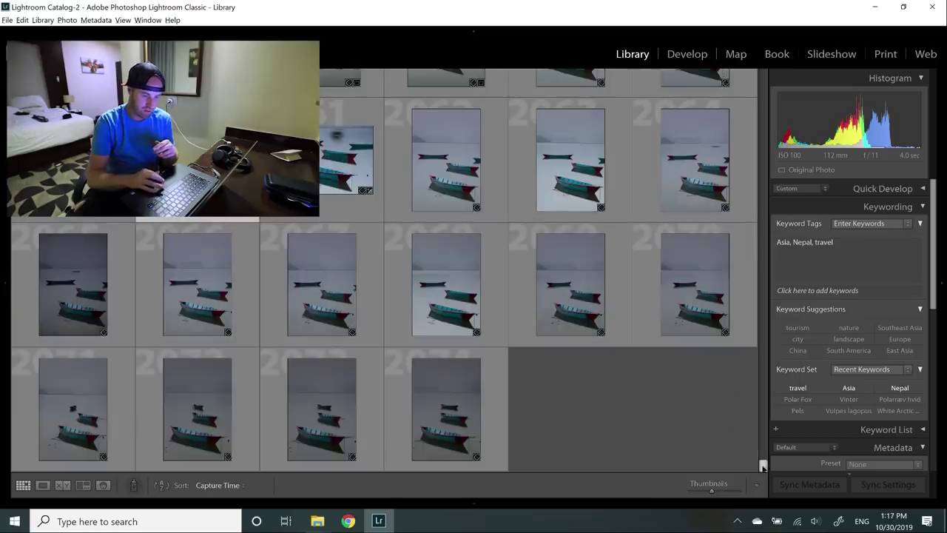
drag(763, 461, 763, 111)
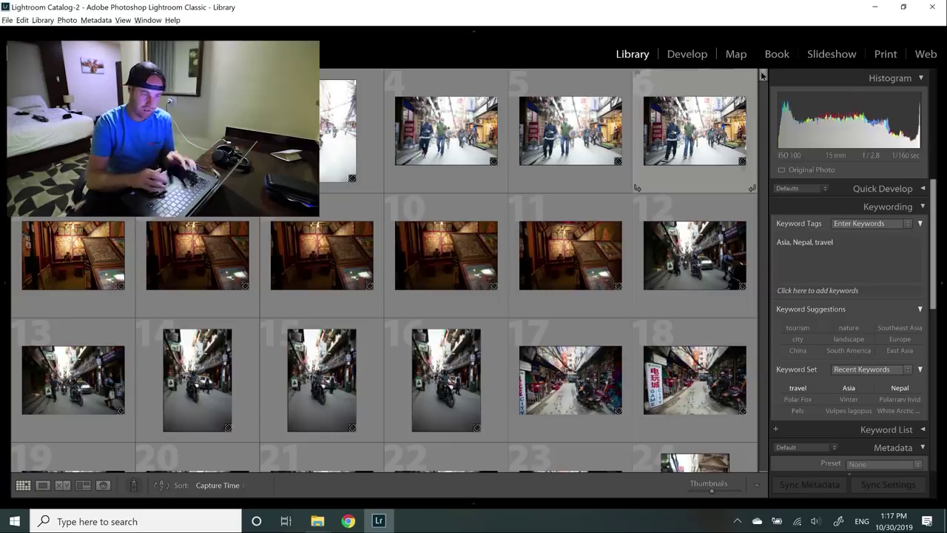
scroll(763, 77, down, 4)
scroll(762, 77, down, 2)
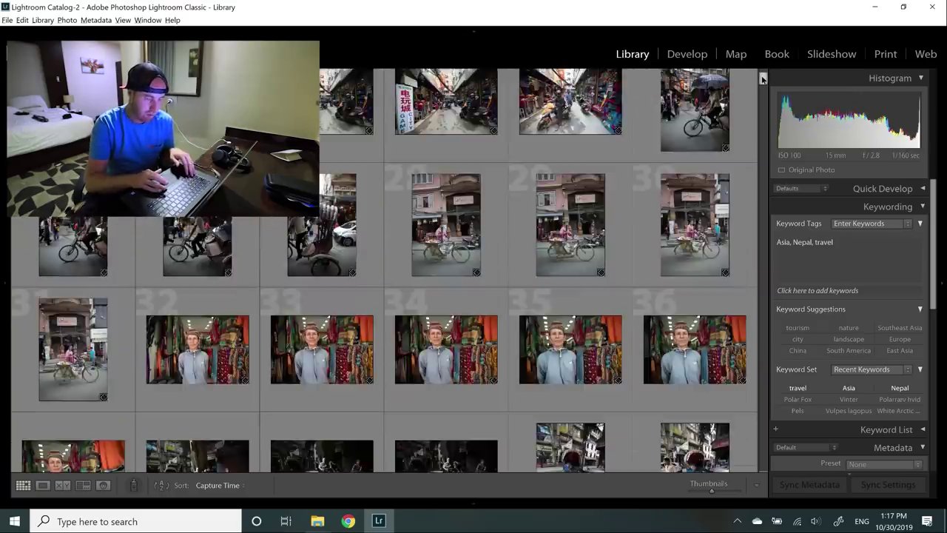
drag(763, 76, 762, 128)
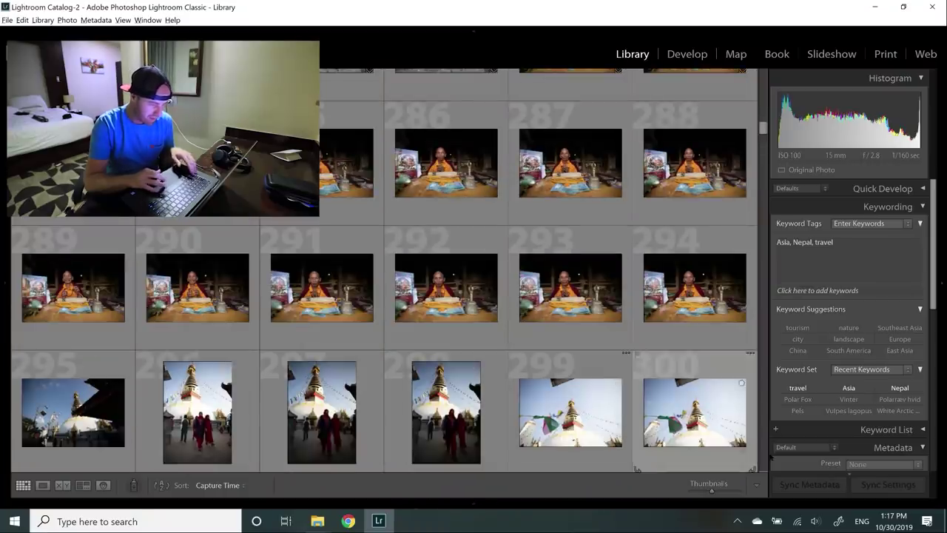
key(ctrl+a)
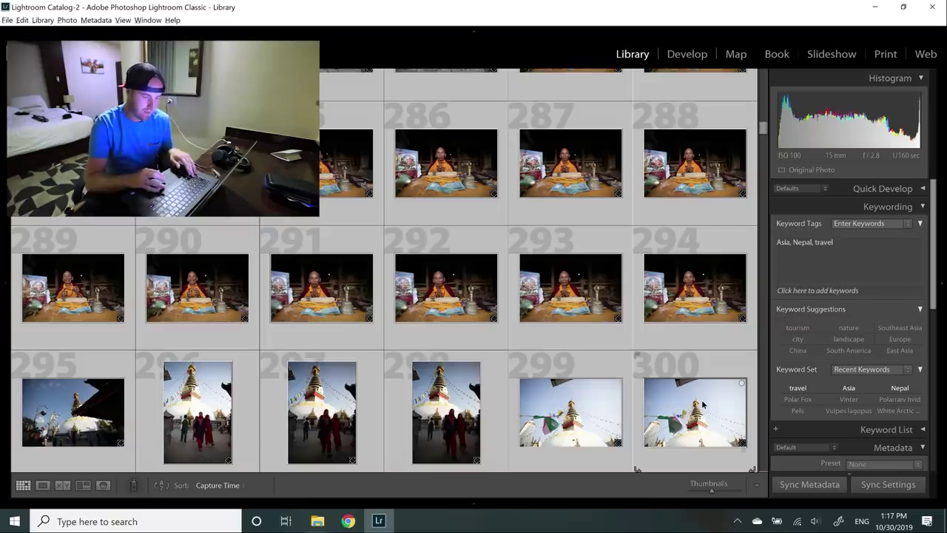
Step: Add the keywords kathmandu, city, urban, capital city and street photography to the selected photos
click(851, 248)
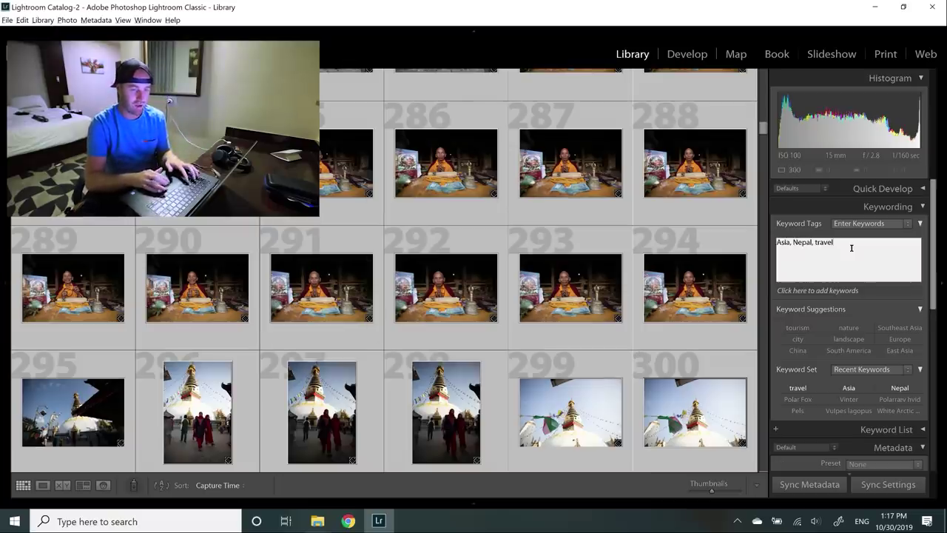
text(kathmandu)
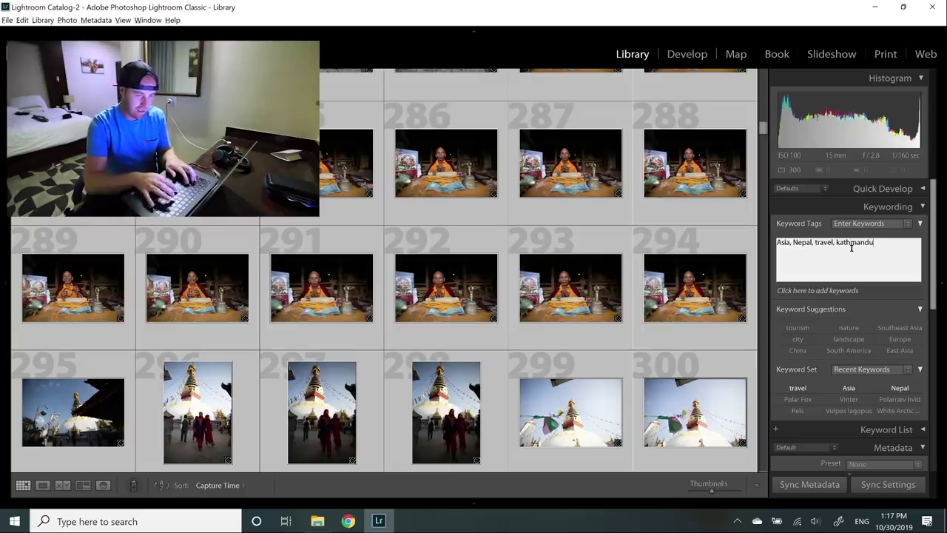
text(, city, urban)
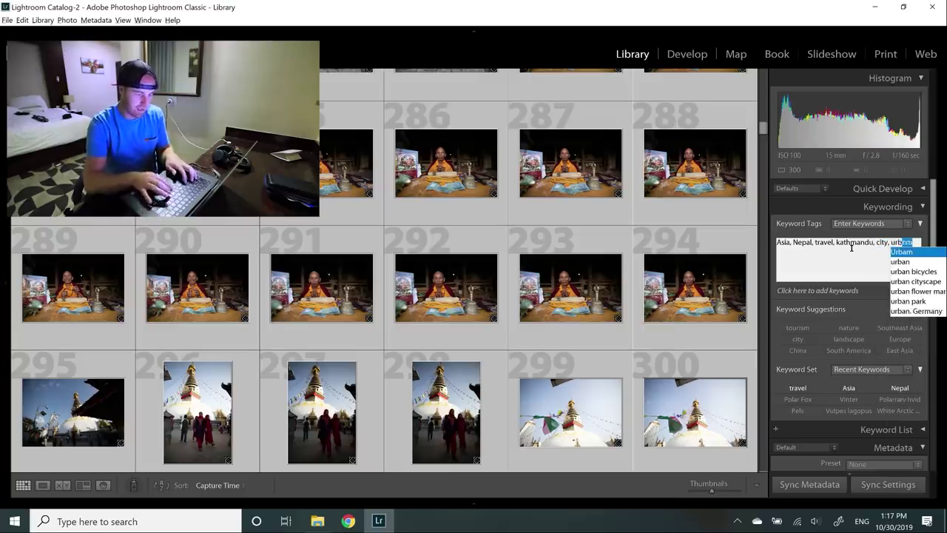
text(, )
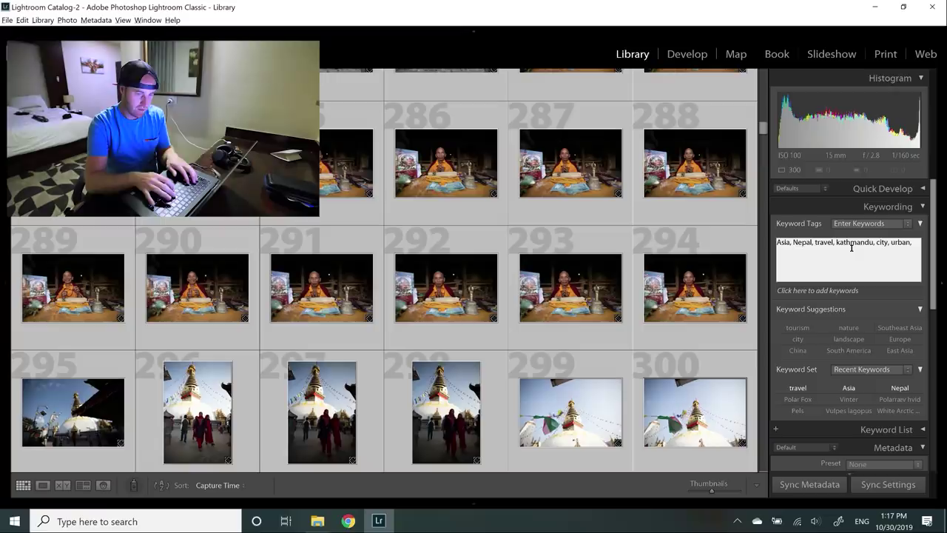
text(capital city, st)
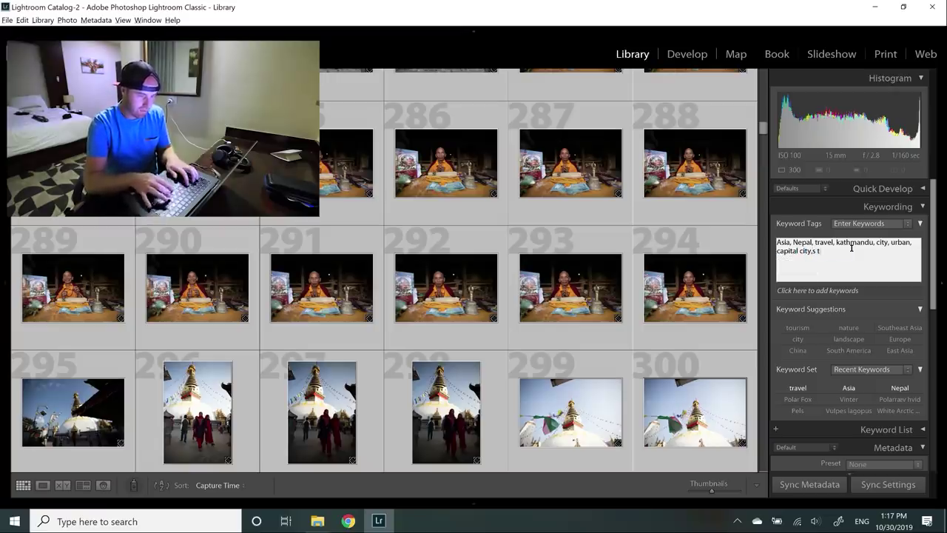
text(re)
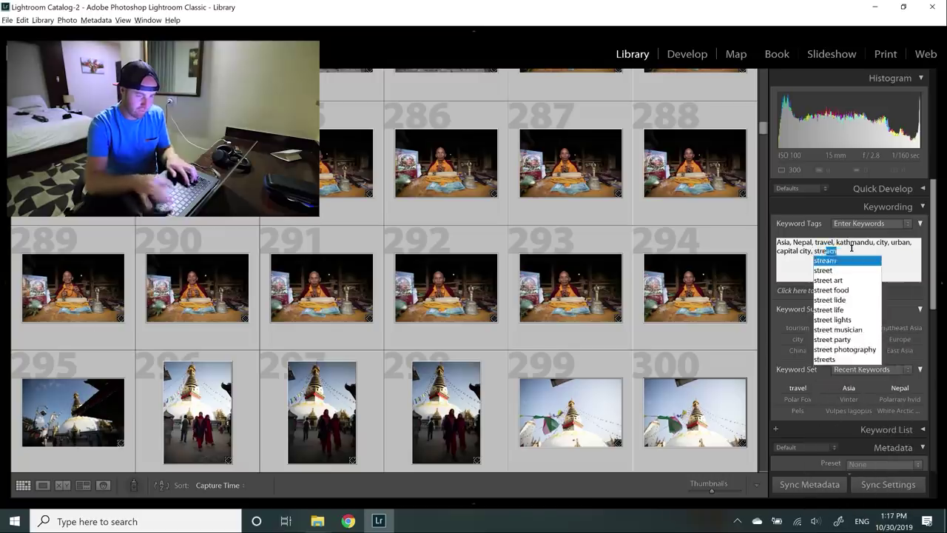
text(et photography,)
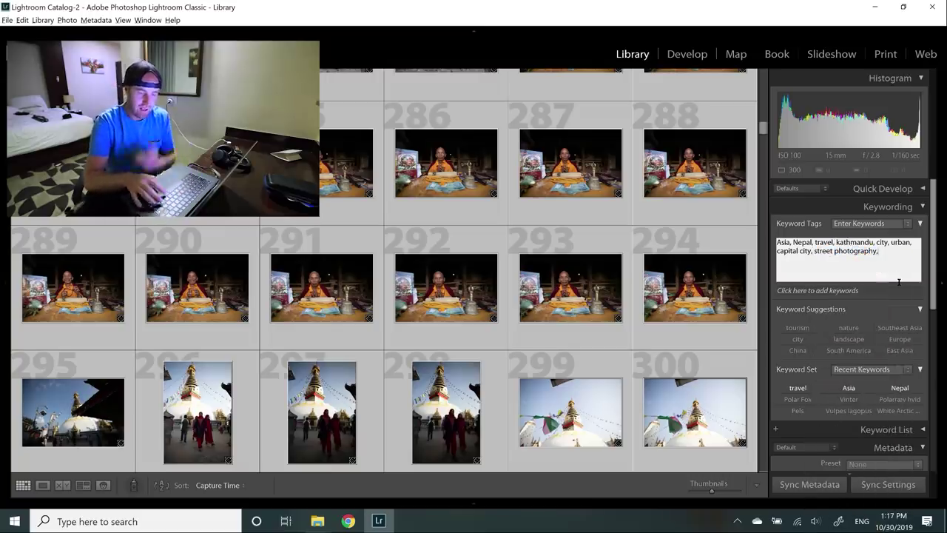
key(Return)
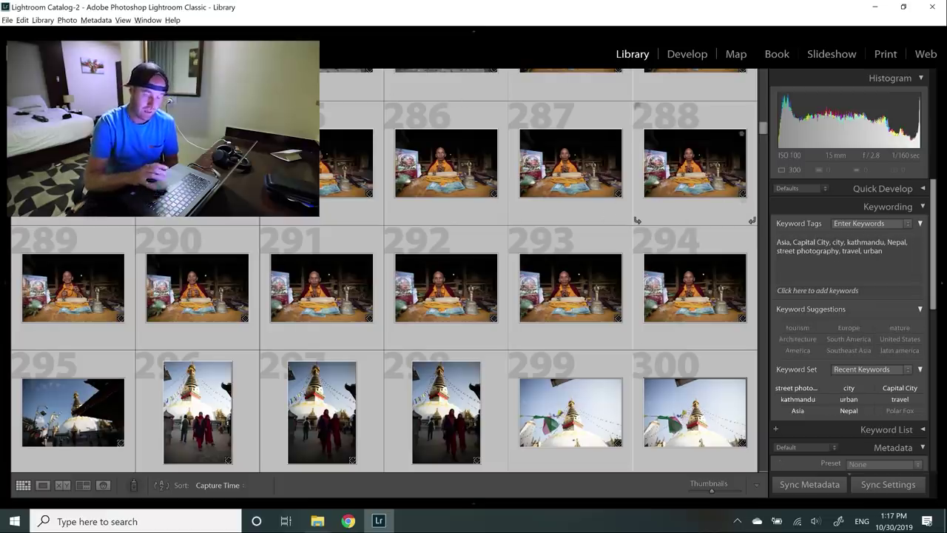
right_click(678, 162)
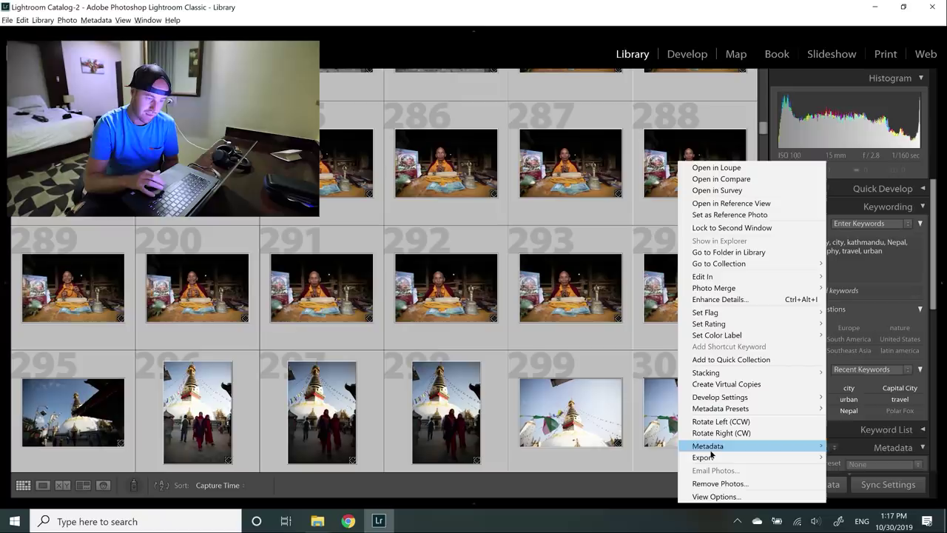
Step: Open Export for the selected photos, with destination H:\ and a Nepal 2019 subfolder
mouse_move(715, 457)
click(874, 378)
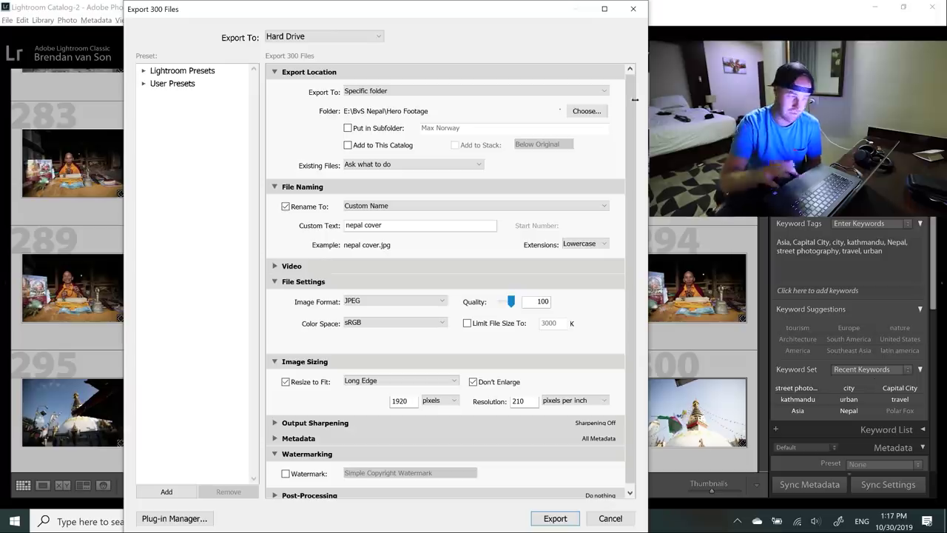
click(560, 111)
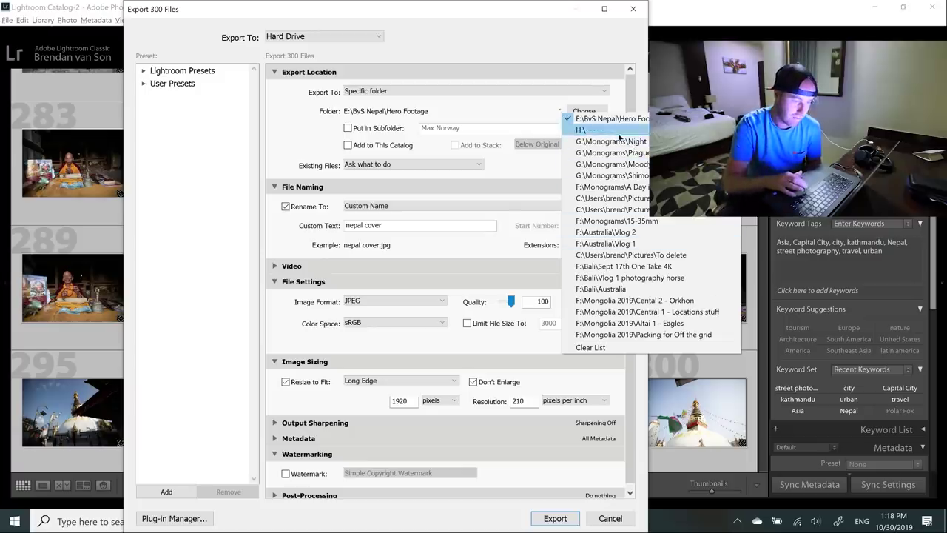
click(584, 130)
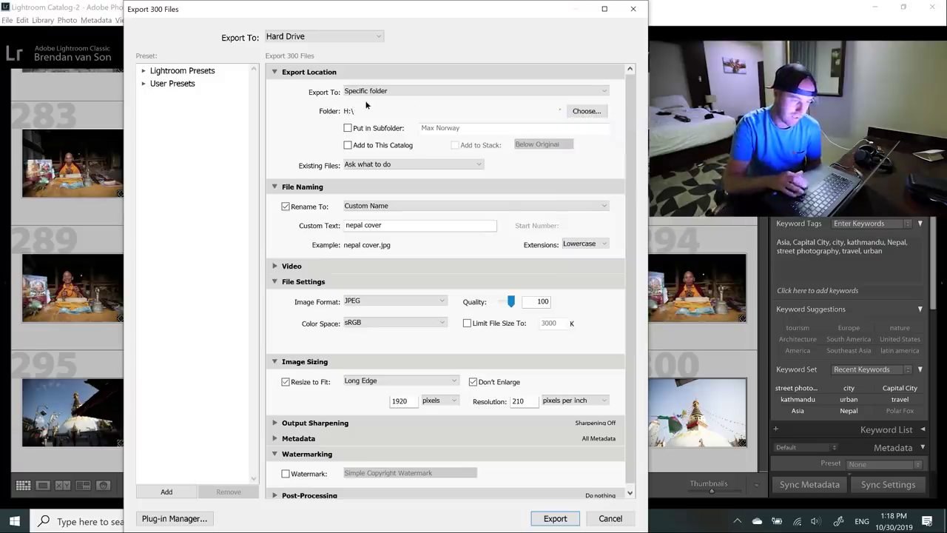
click(396, 130)
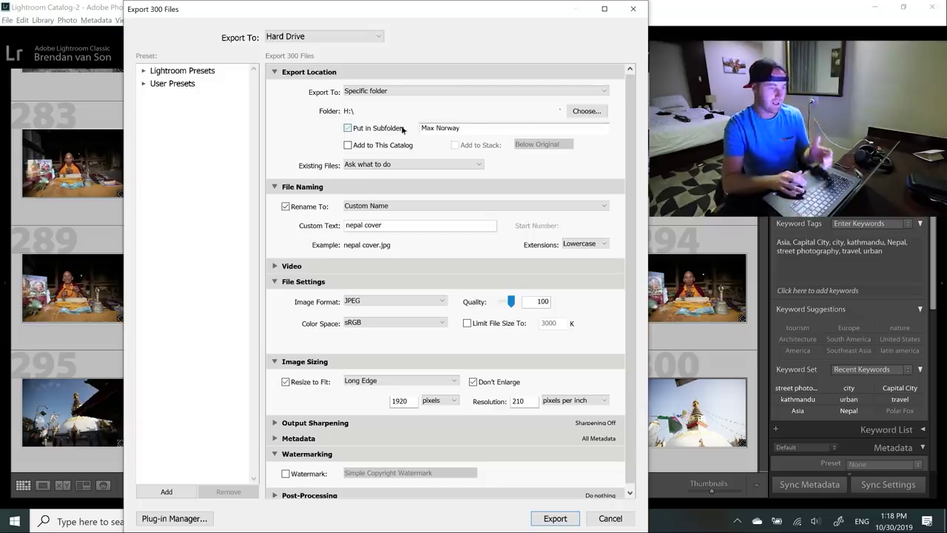
click(470, 131)
text(Ne)
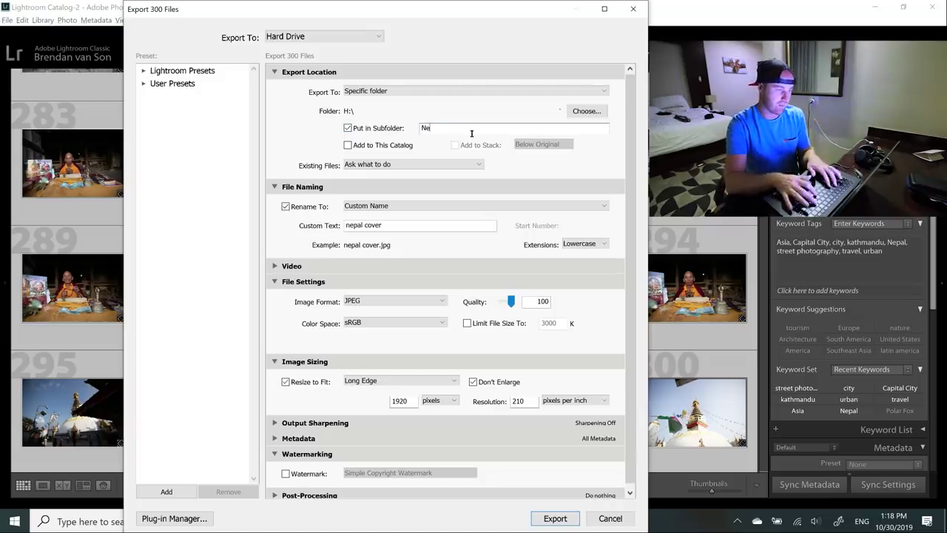
text(pal)
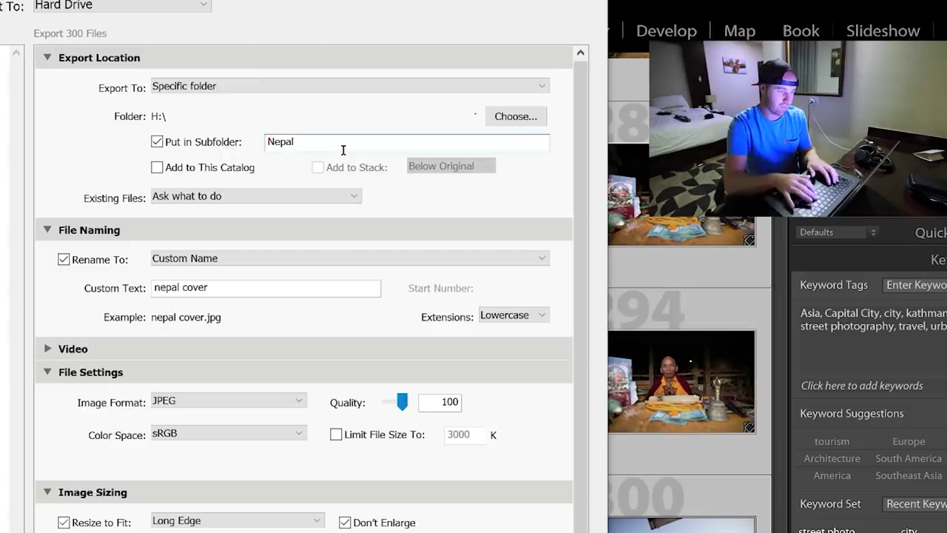
text( 2019)
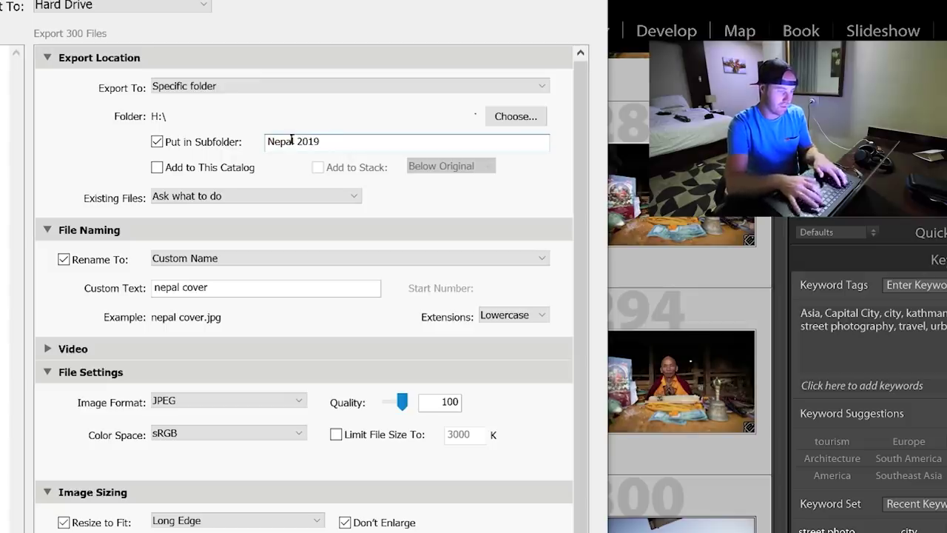
Step: Change the file-naming custom text to 'Kathmandu, Nepal - <photographer's name> - Oct 2019'
triple_click(216, 290)
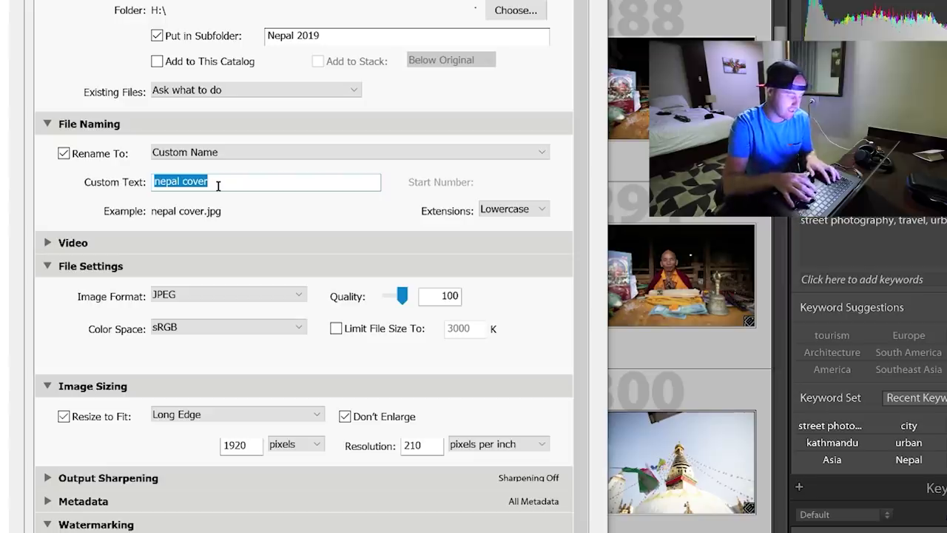
text(Katham)
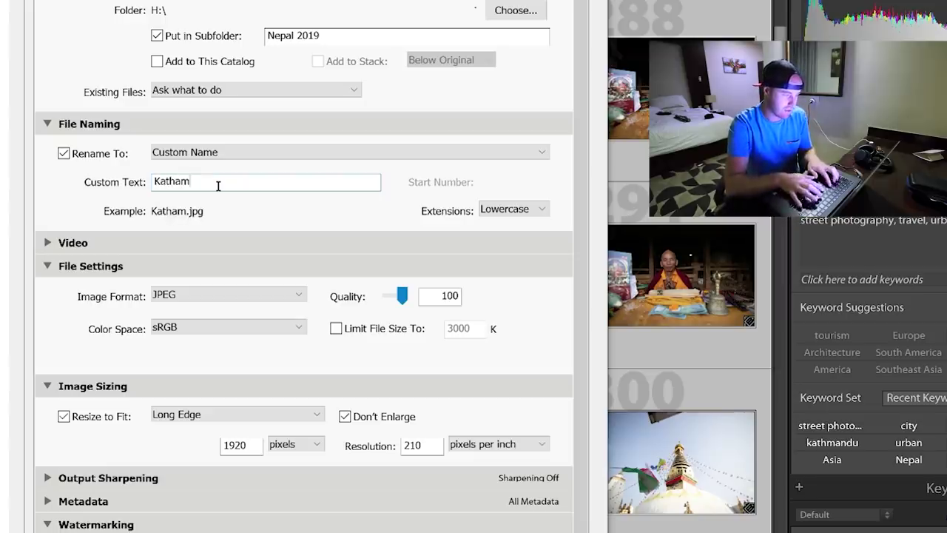
key(BackSpace)
key(BackSpace)
text(mandu)
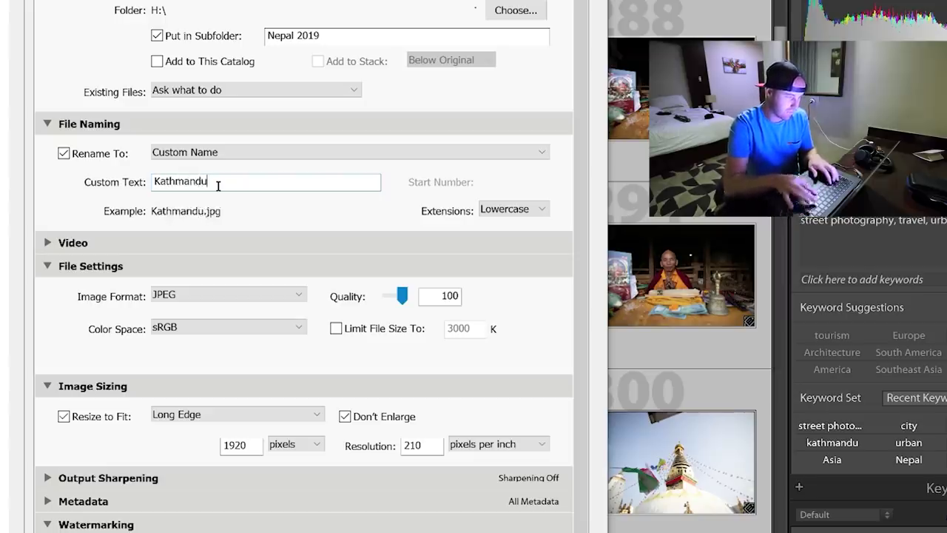
text(, Nepal - Bre)
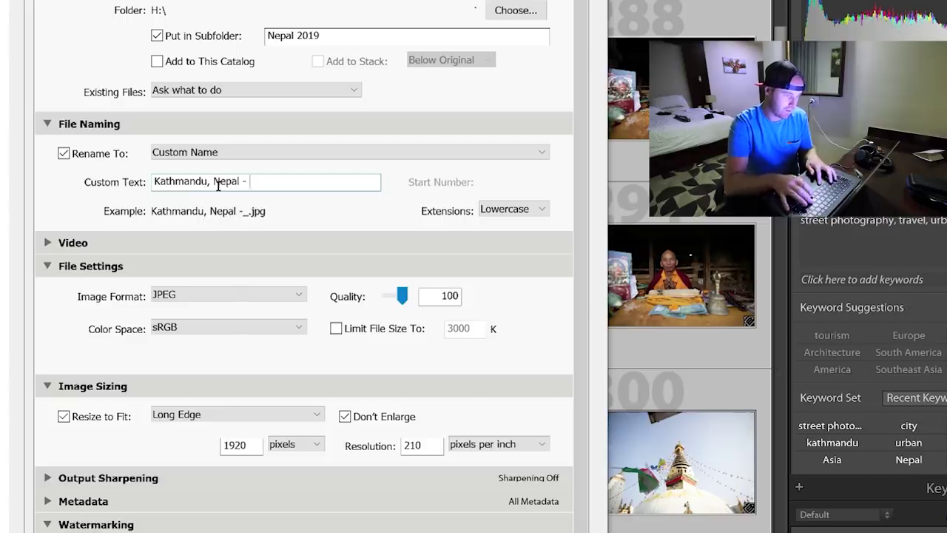
key(BackSpace)
key(BackSpace)
key(BackSpace)
key(BackSpace)
key(BackSpace)
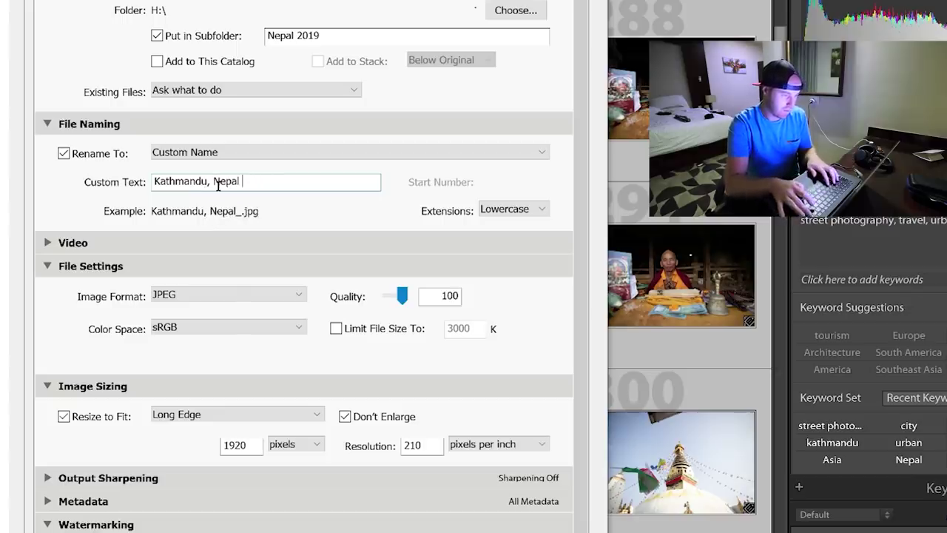
text(- BREND)
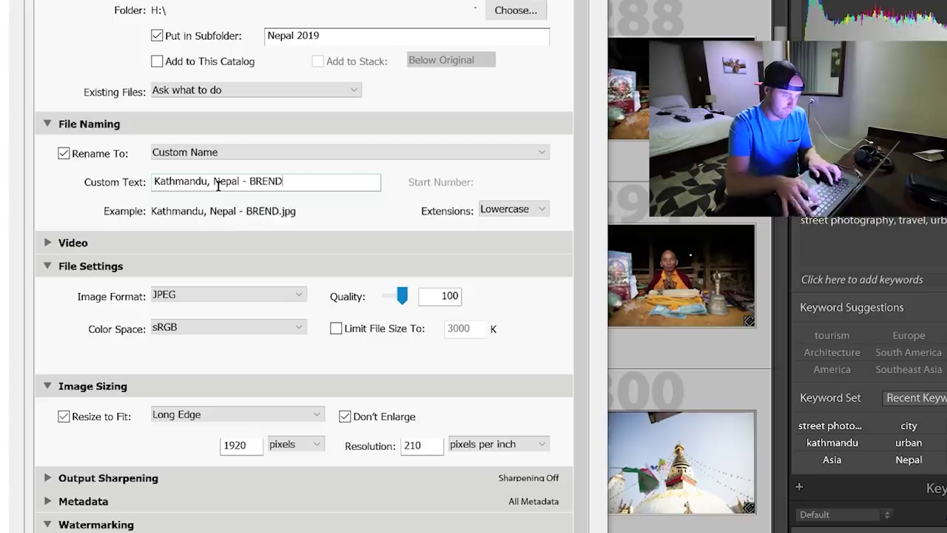
key(BackSpace)
key(BackSpace)
key(BackSpace)
key(BackSpace)
text(rendan van Son)
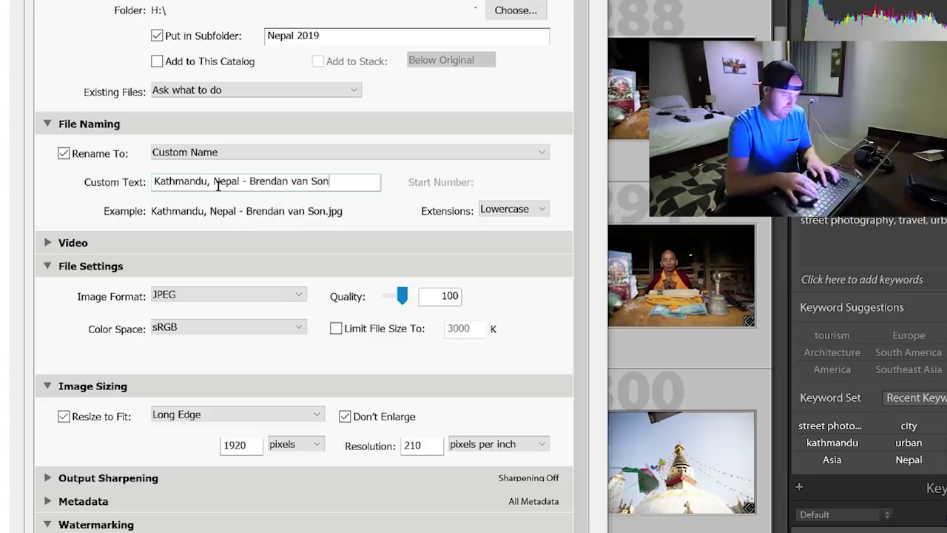
text( - 2019)
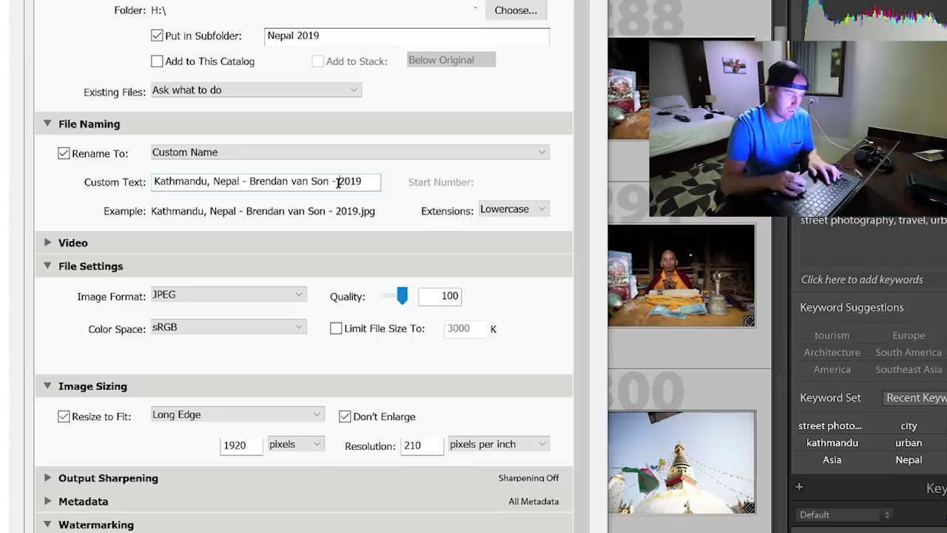
key(Left)
key(Left)
key(Left)
key(Left)
text(Oct)
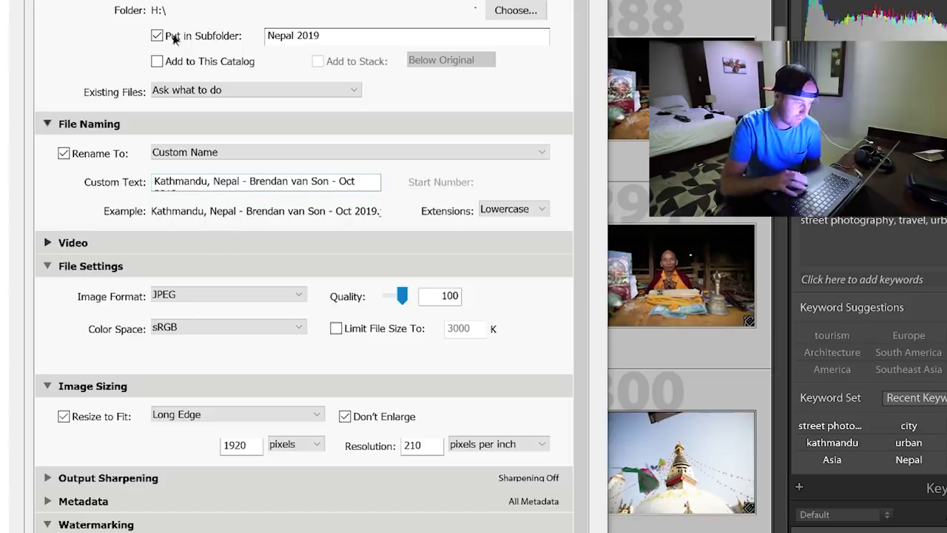
Step: Keep the sRGB colour space, turn off Resize to Fit and set resolution to 300
scroll(177, 288, down, 1)
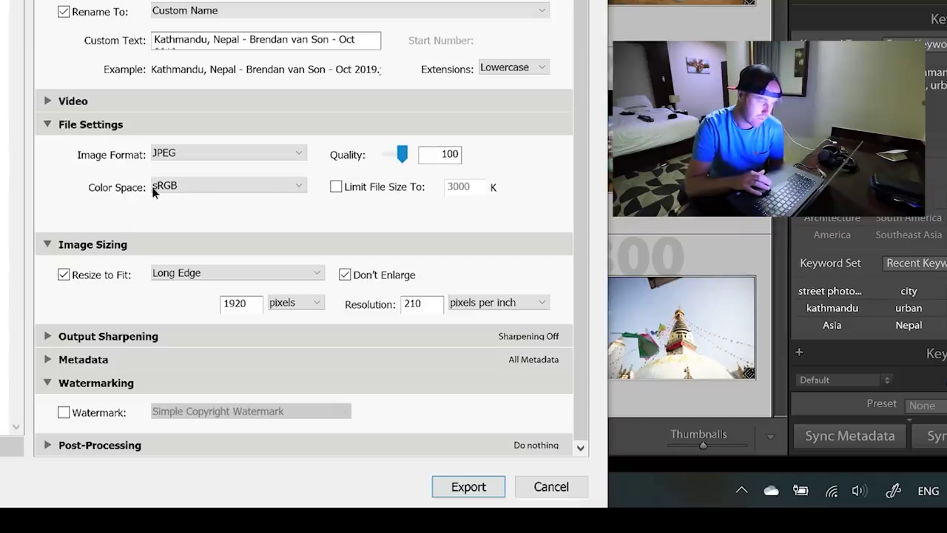
click(192, 185)
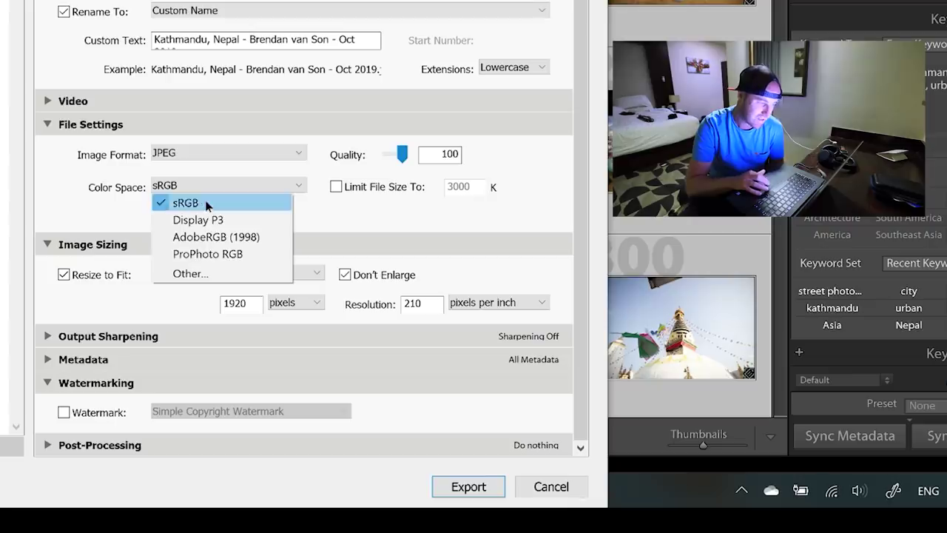
click(207, 204)
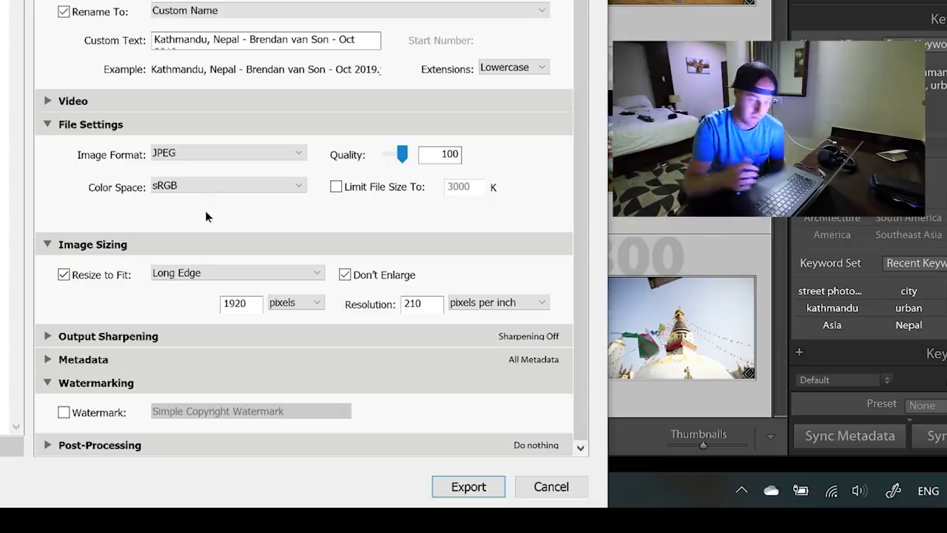
click(102, 279)
drag(408, 299, 427, 309)
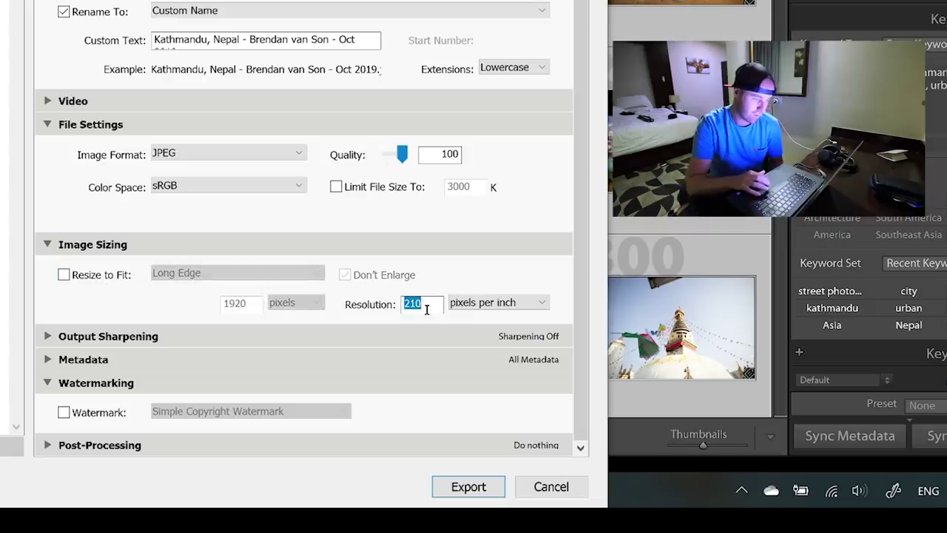
text(300)
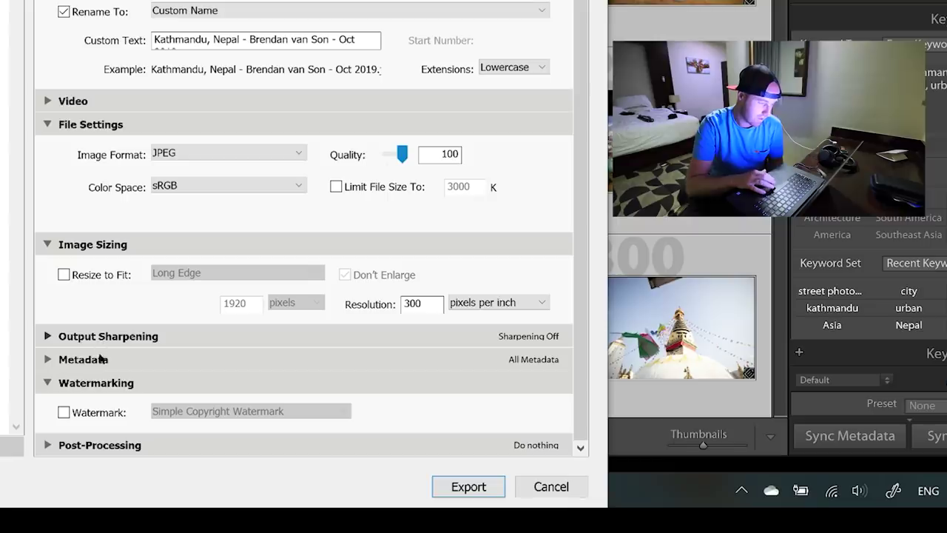
Step: Collapse the Watermarking section and briefly check the Post-Processing settings
click(49, 383)
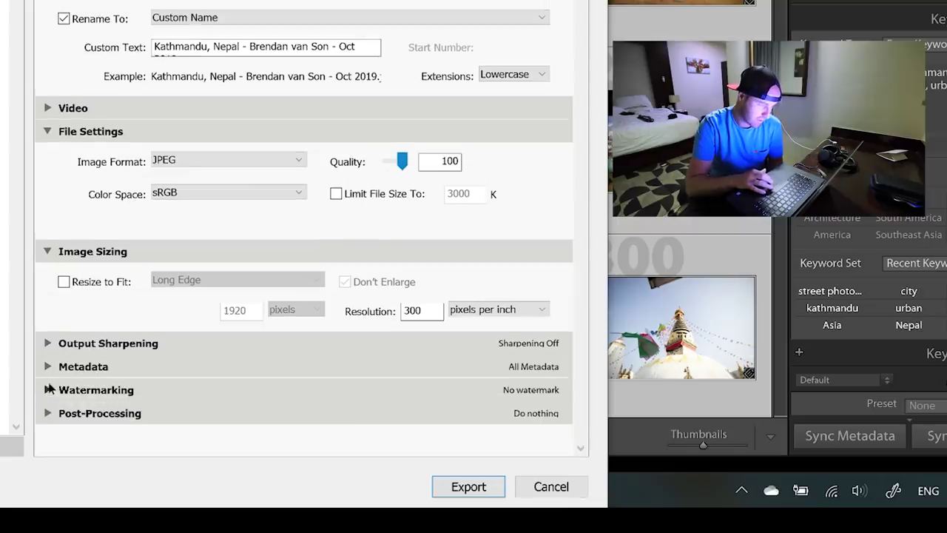
click(46, 413)
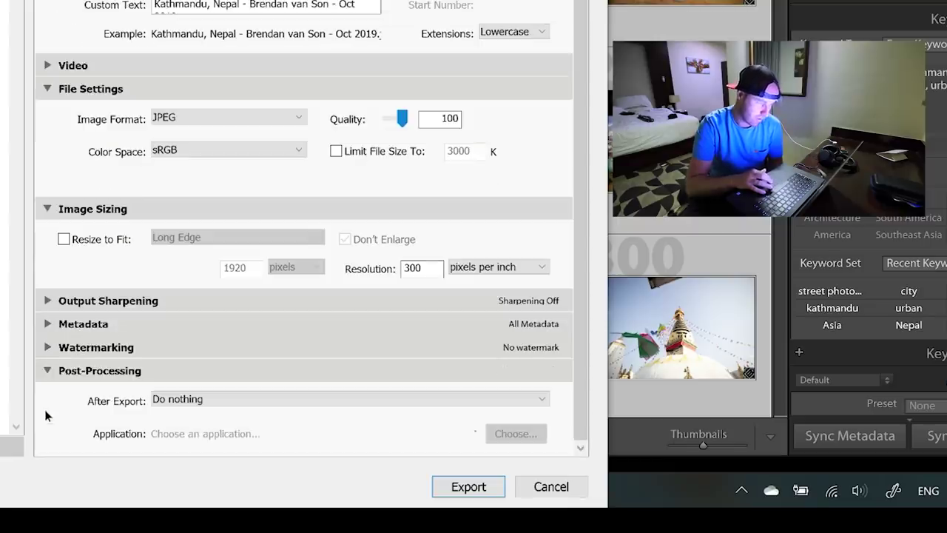
click(50, 372)
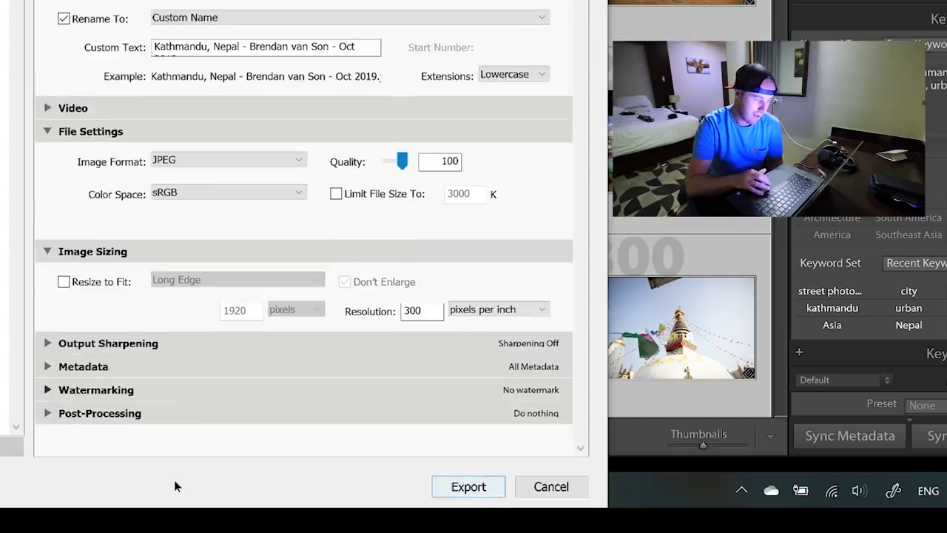